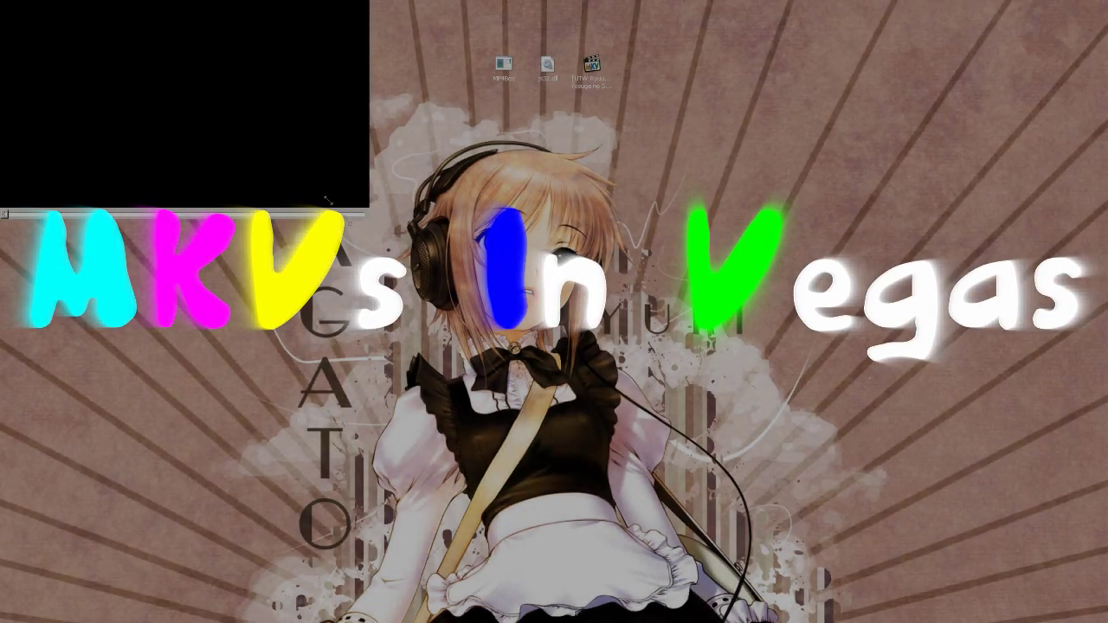
# Step: Shrink the video player window and start playing its video
pyautogui.moveTo(328, 200); pyautogui.dragTo(292, 176)
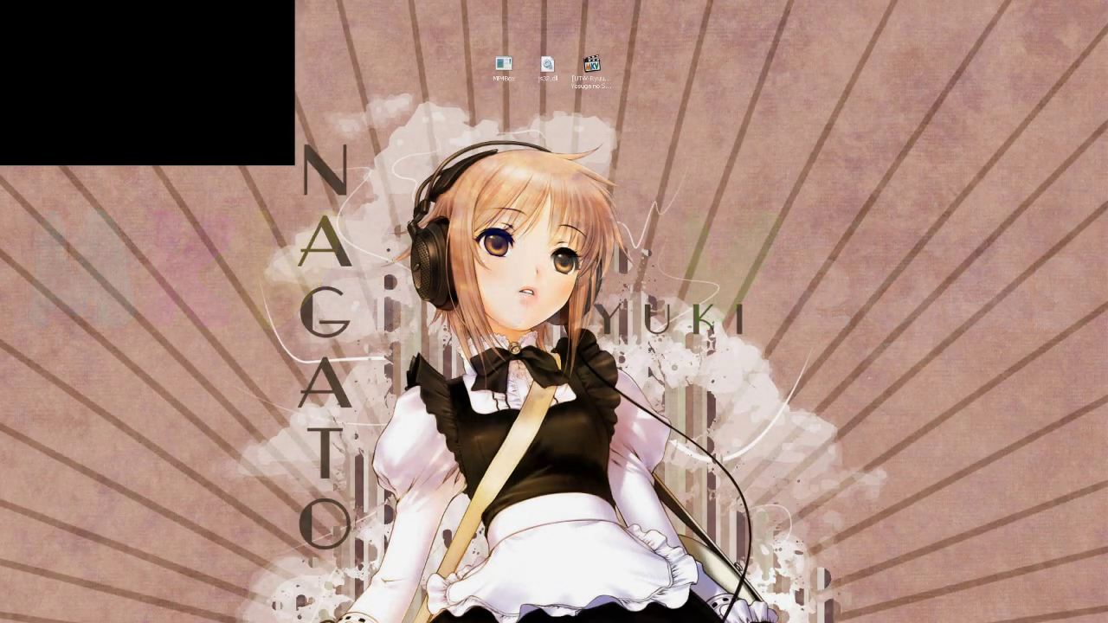
pyautogui.click(186, 126)
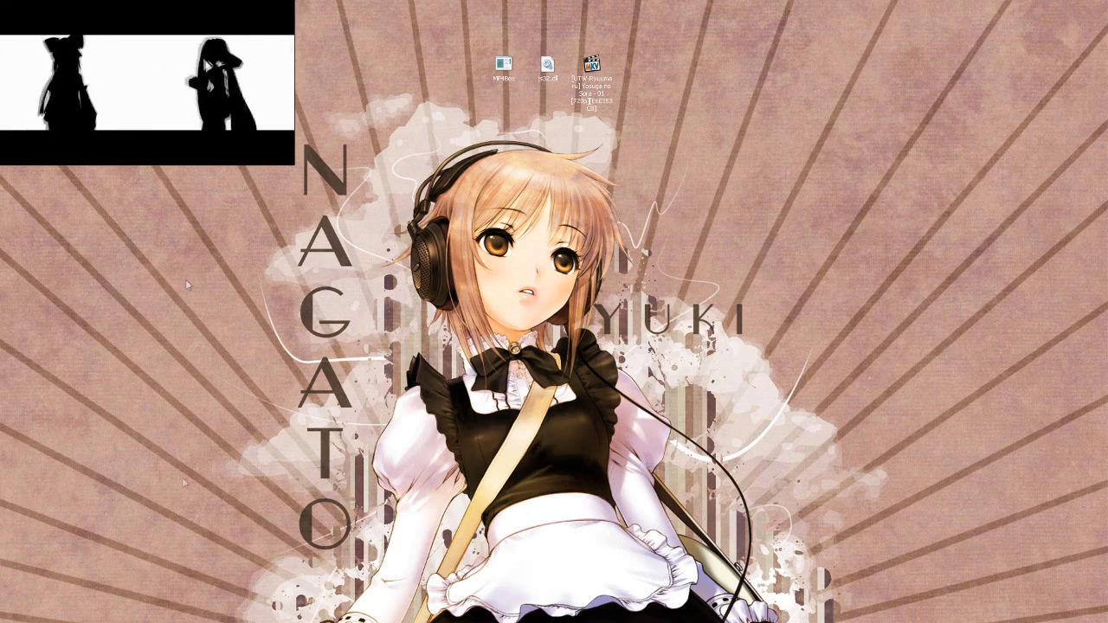
# Step: Open the MKVtoolnix folder inside Program Files (x86) on Local Disk (C:)
pyautogui.click(19, 621)
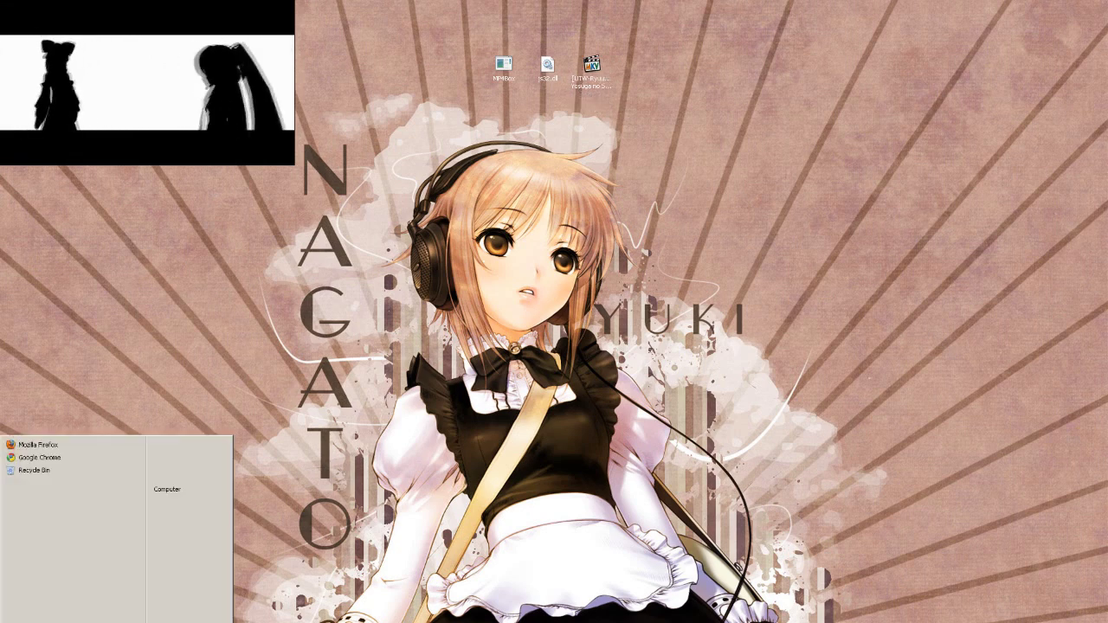
pyautogui.click(167, 490)
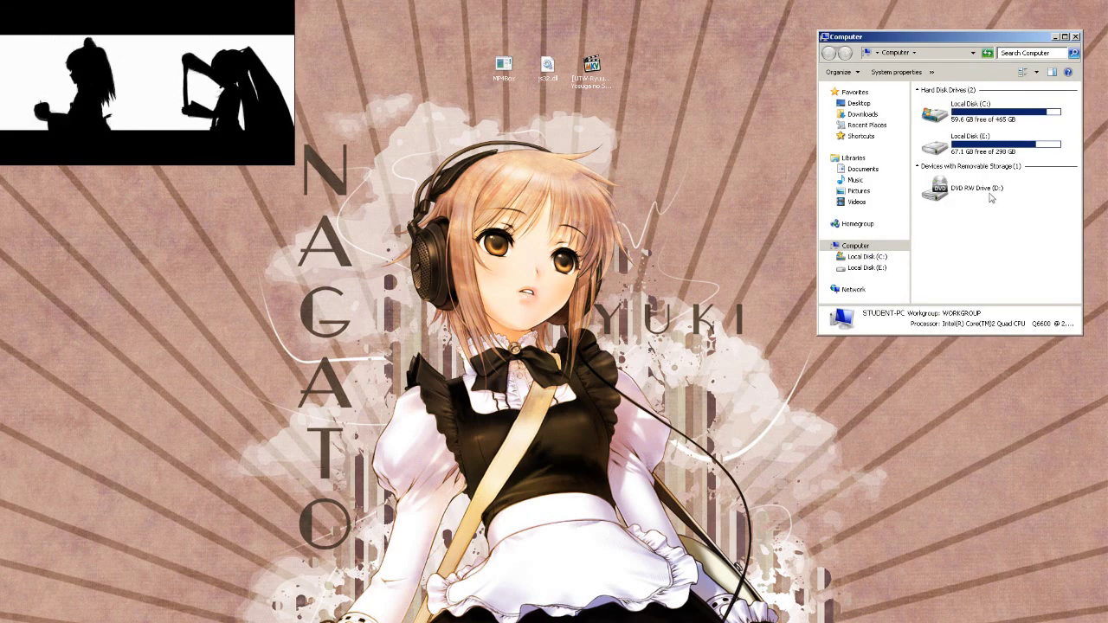
pyautogui.doubleClick(968, 120)
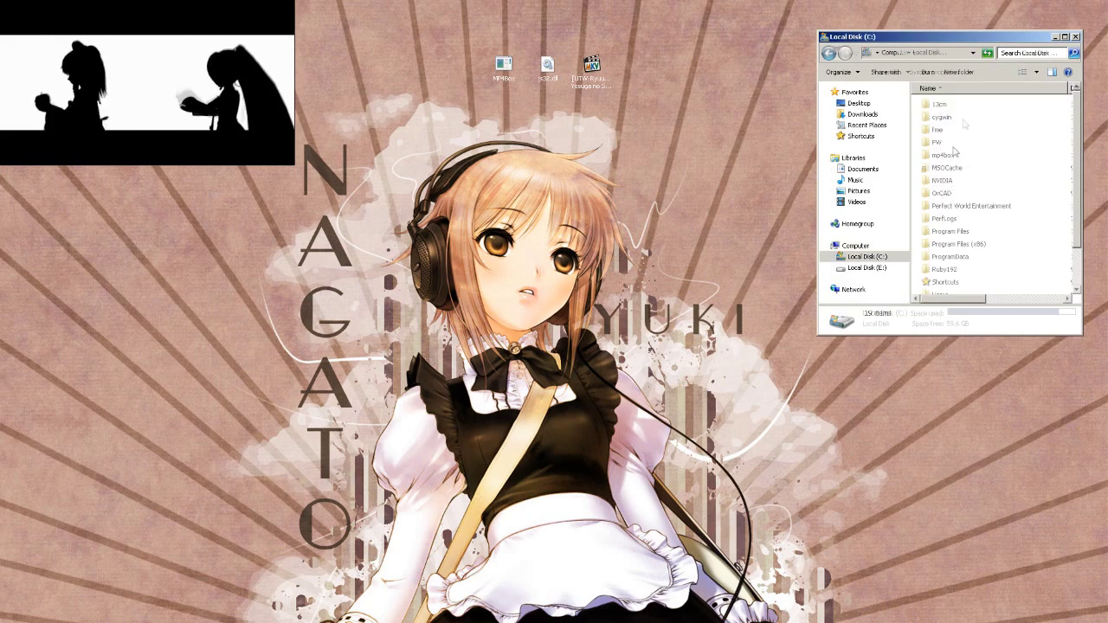
pyautogui.doubleClick(952, 245)
pyautogui.click(946, 238)
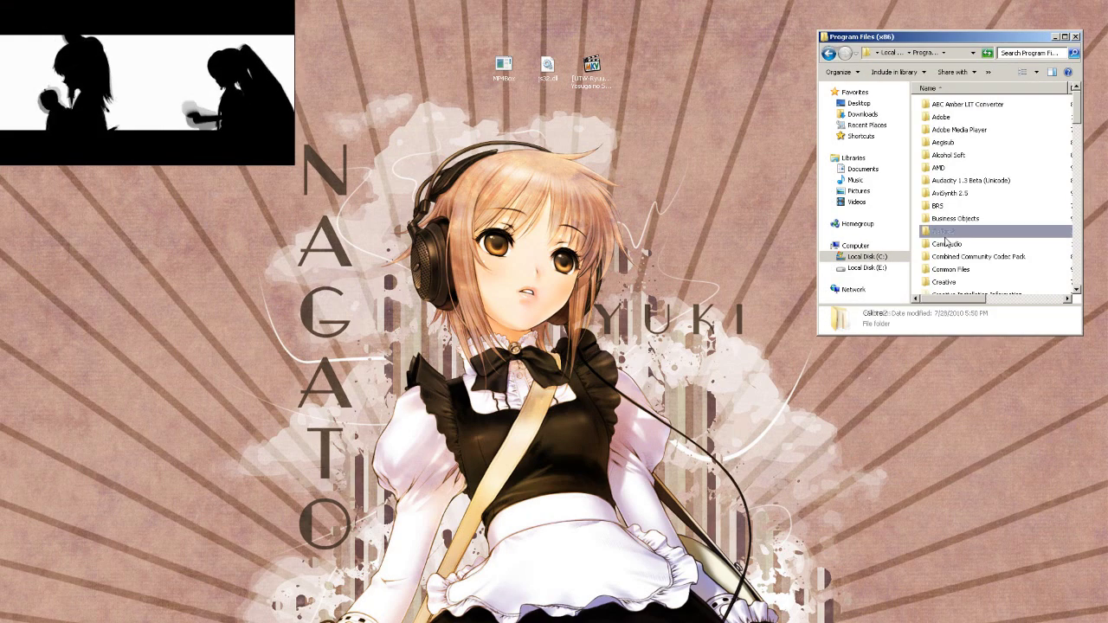
pyautogui.press('m')
pyautogui.doubleClick(949, 268)
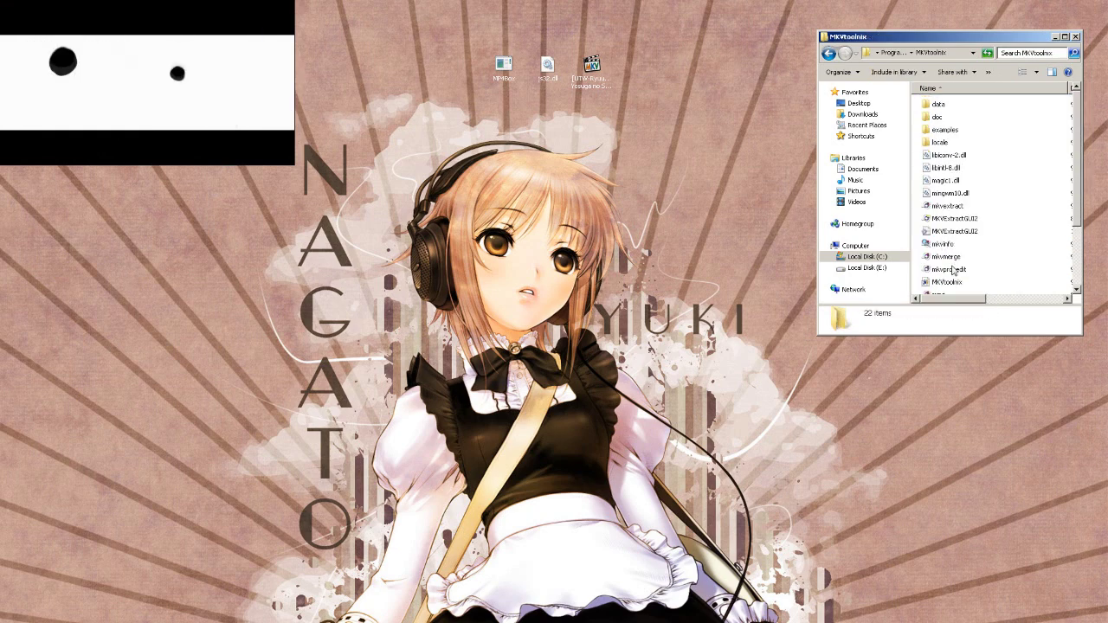
# Step: Find the two MKVExtractGUI2 files in the MKVtoolnix folder and launch the MKVExtractGUI2 application
pyautogui.click(952, 219)
pyautogui.keyDown('ctrl'); pyautogui.click(950, 232); pyautogui.keyUp('ctrl')
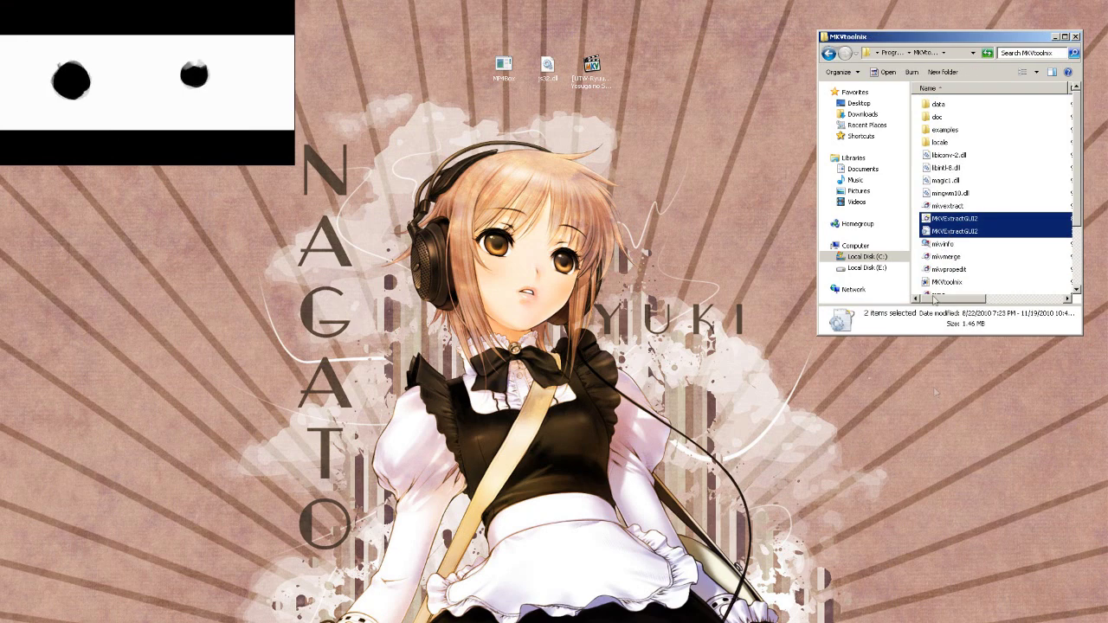
pyautogui.doubleClick(966, 221)
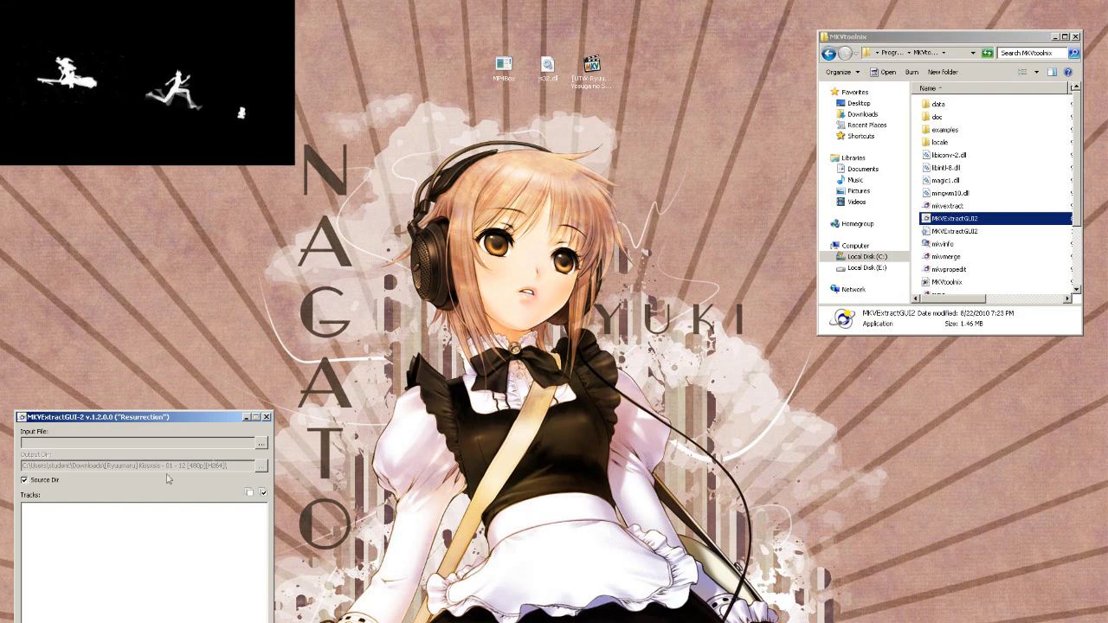
# Step: Load the "[UTW-Ryuumaru] Yosuga no Sora - 01" MKV from the desktop as the extraction input file
pyautogui.click(263, 444)
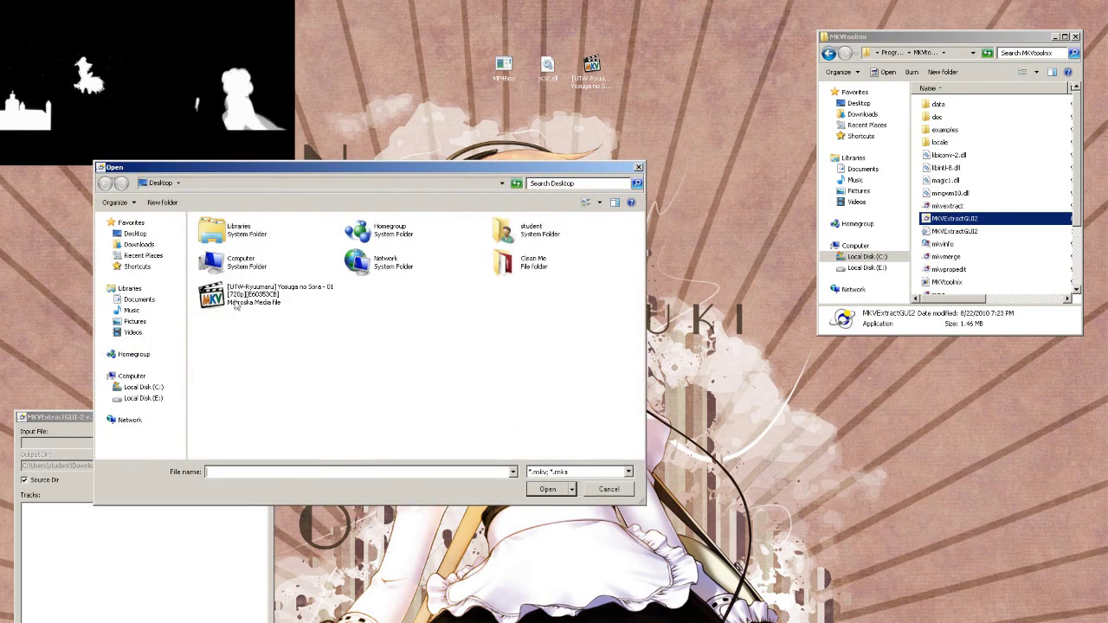
pyautogui.click(236, 306)
pyautogui.click(547, 490)
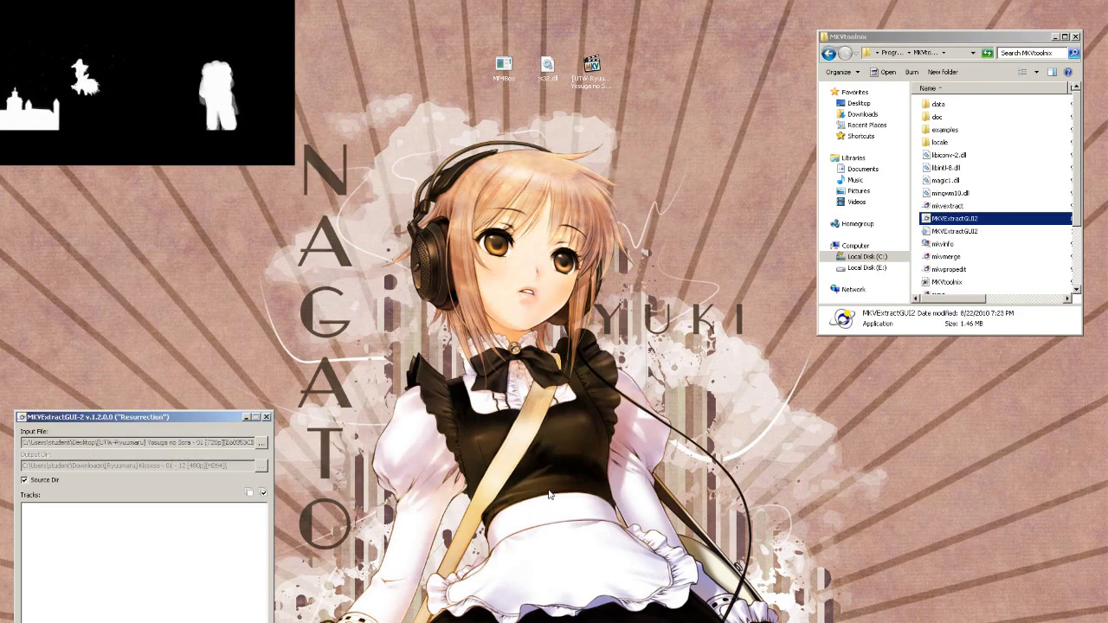
pyautogui.click(592, 86)
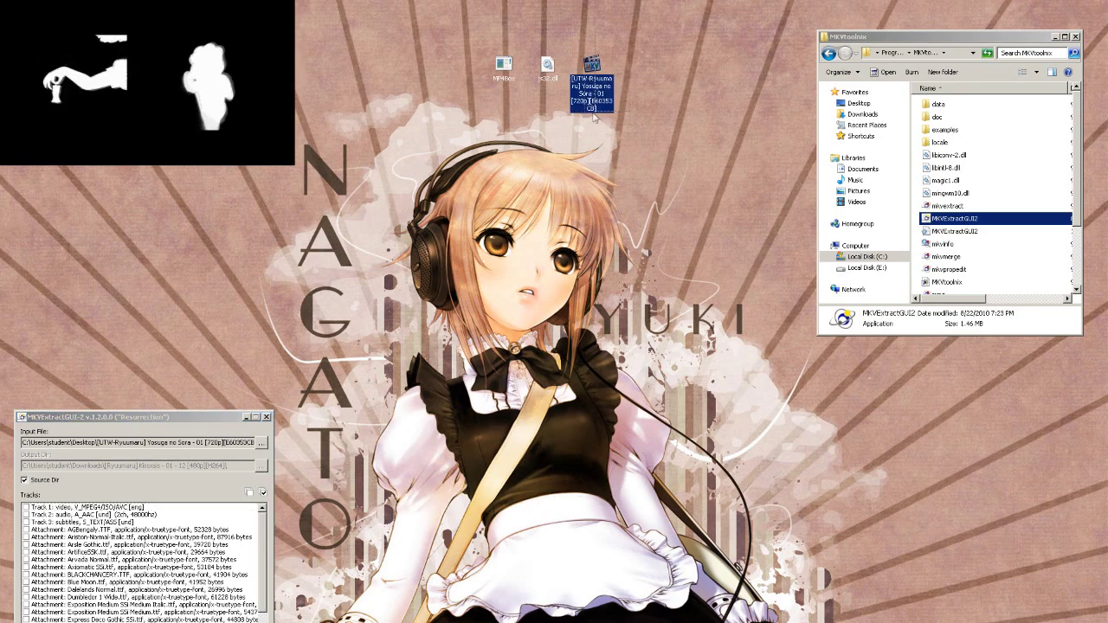
pyautogui.click(634, 117)
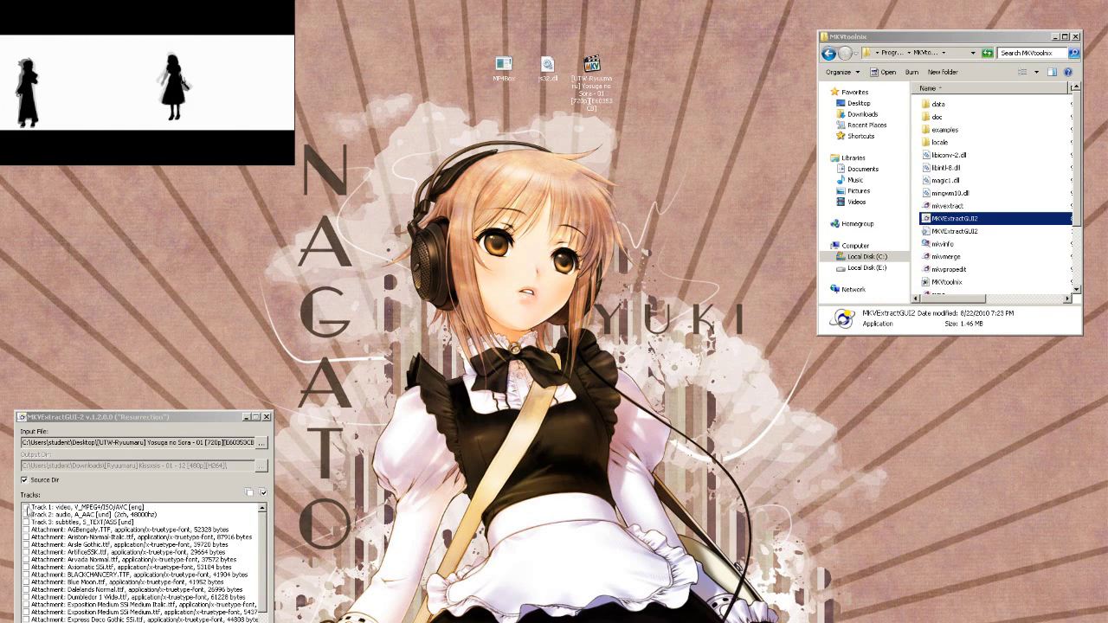
# Step: Mark Track 1 (video) and Track 2 (AAC audio) and extract them to the source directory
pyautogui.click(27, 508)
pyautogui.click(27, 515)
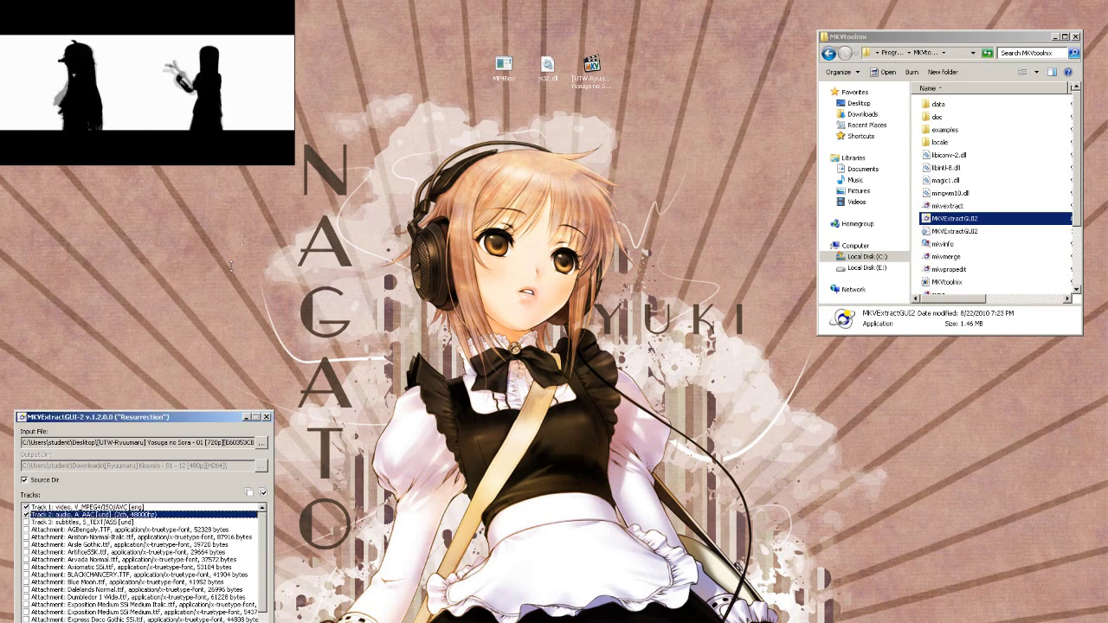
pyautogui.moveTo(249, 202); pyautogui.dragTo(249, 187)
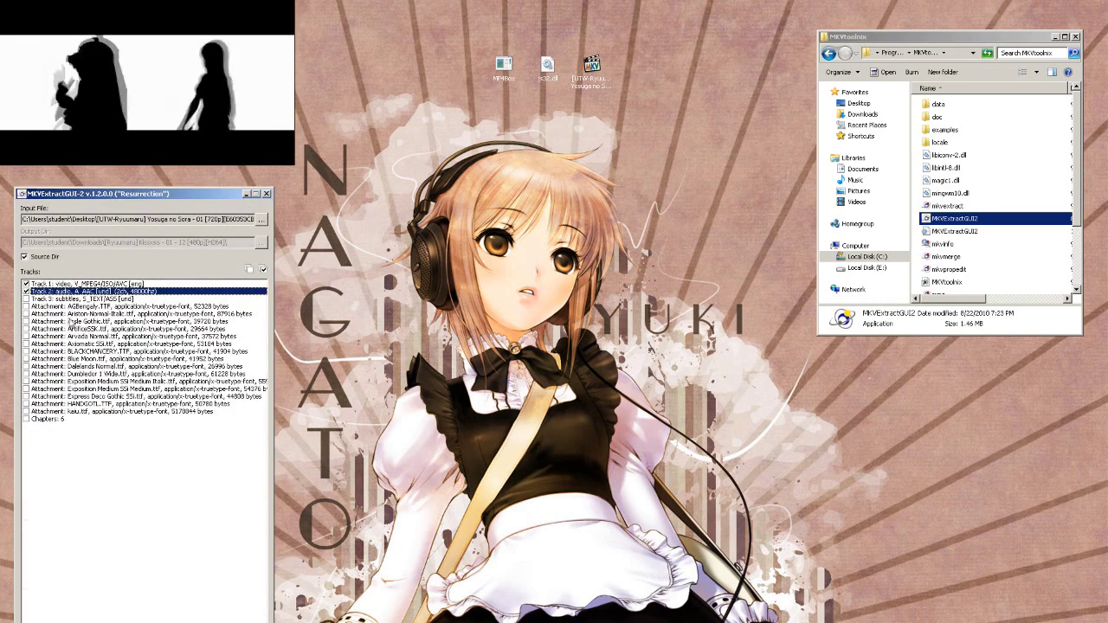
pyautogui.click(246, 620)
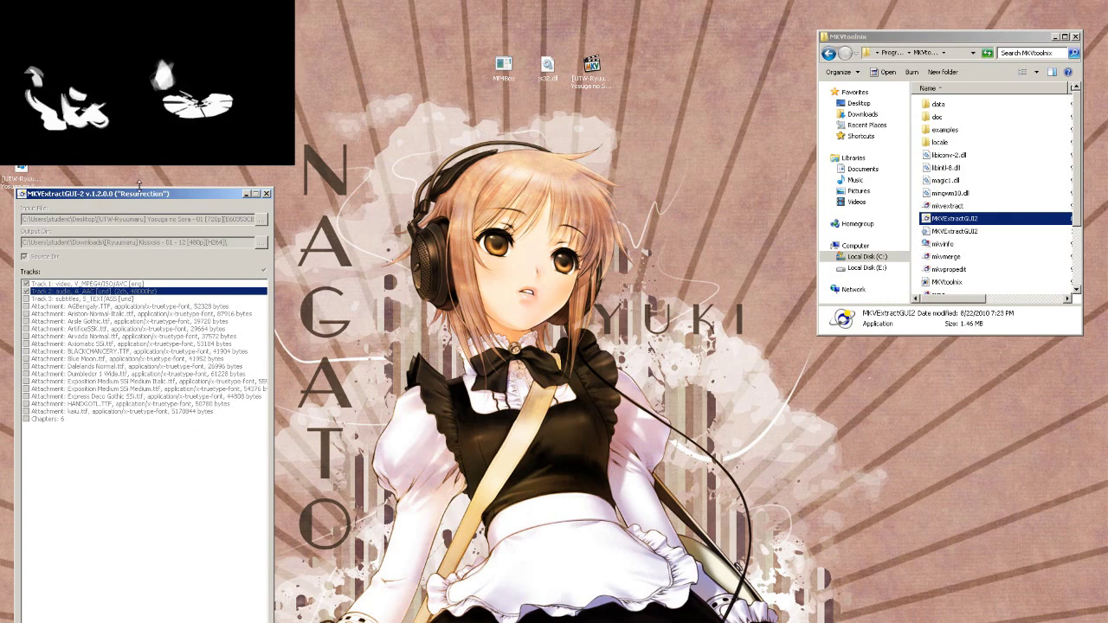
# Step: Move the extractor and video windows aside and place the extracted track1 and track2 files side by side near the MKV on the desktop
pyautogui.moveTo(117, 193); pyautogui.dragTo(117, 400)
pyautogui.click(91, 304)
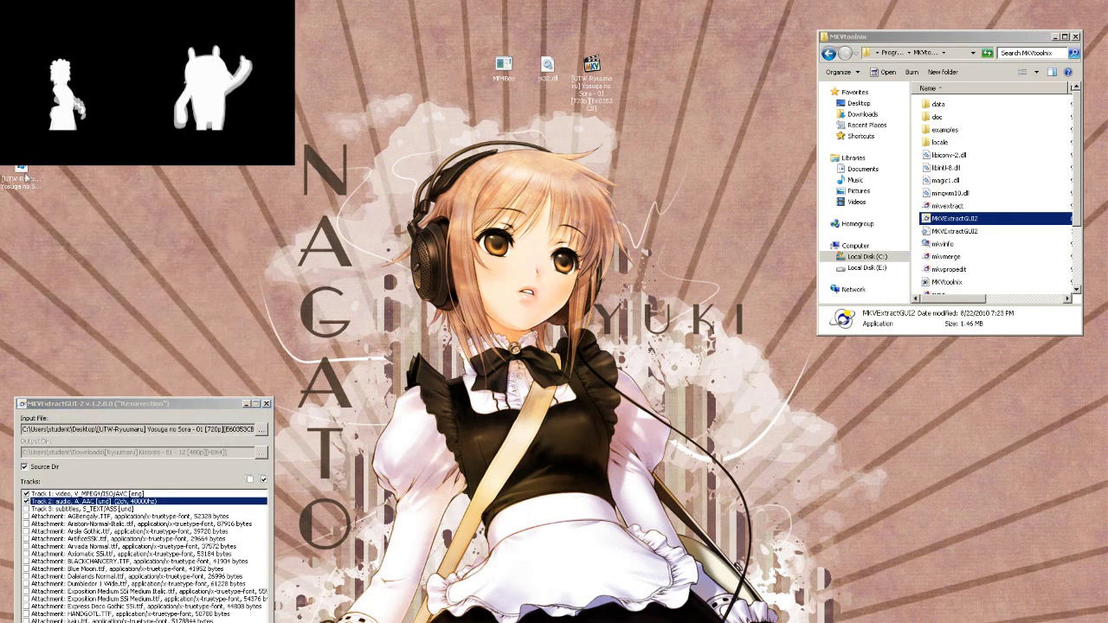
pyautogui.moveTo(99, 119); pyautogui.dragTo(163, 124)
pyautogui.moveTo(39, 211); pyautogui.dragTo(526, 147)
pyautogui.moveTo(22, 152); pyautogui.dragTo(672, 76)
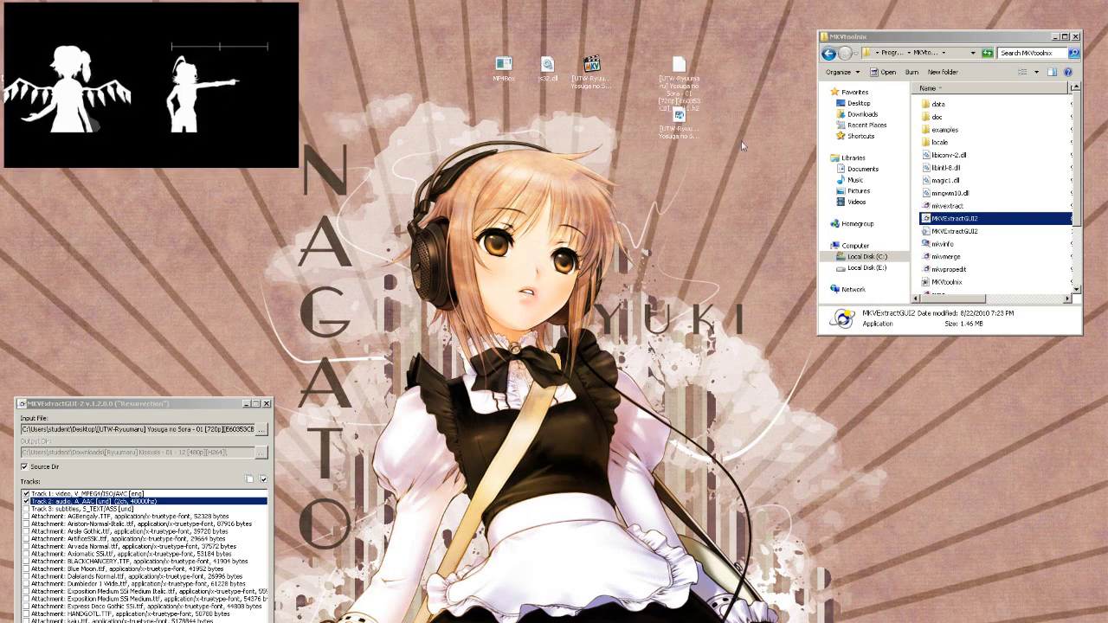
pyautogui.moveTo(680, 121); pyautogui.dragTo(724, 69)
pyautogui.click(685, 182)
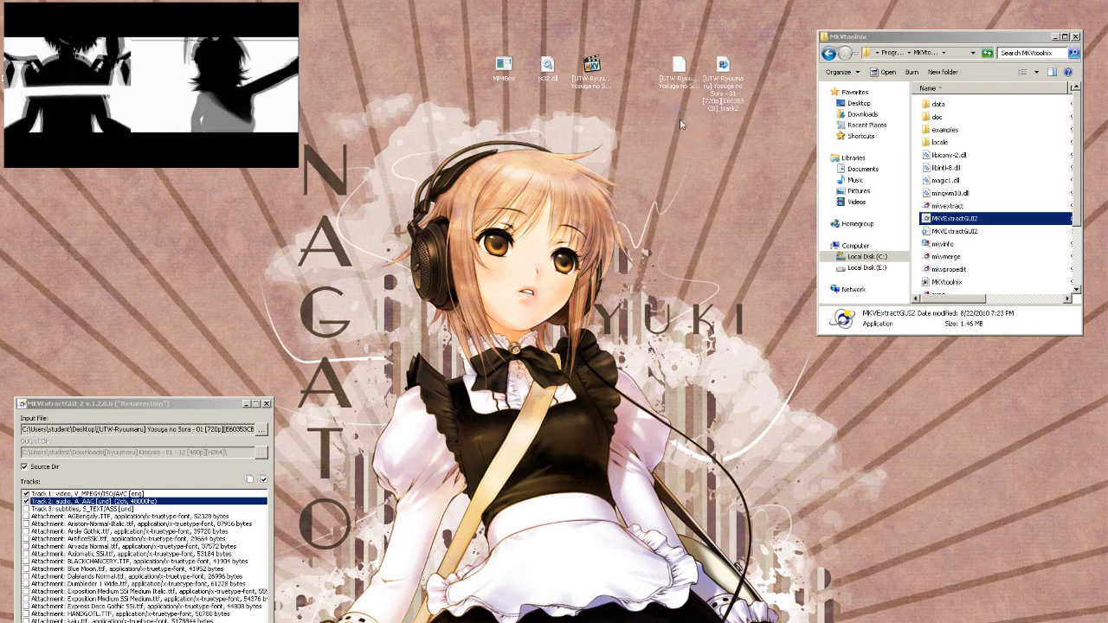
# Step: Launch cmd.exe through the Run dialog and move the command prompt window to a clear area of the desktop
pyautogui.press('super')
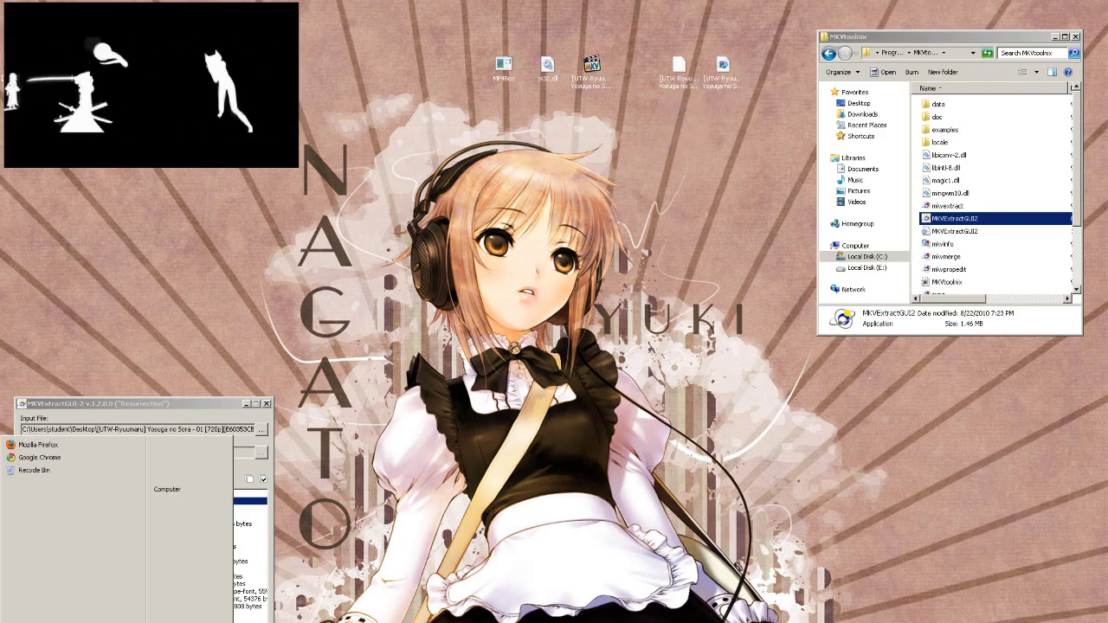
pyautogui.write('run')
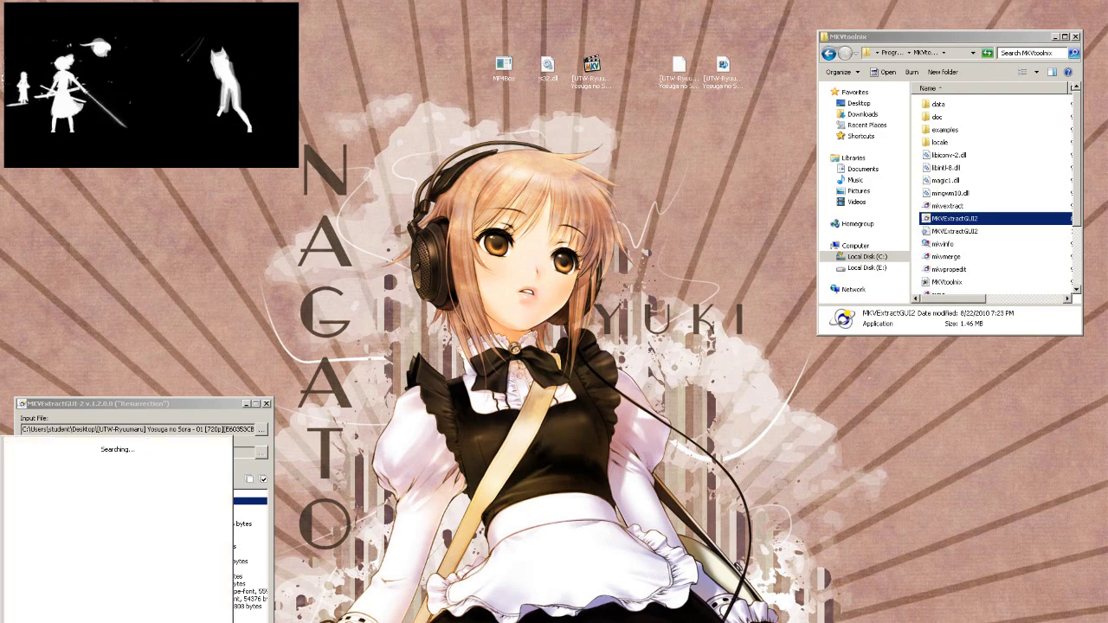
pyautogui.press('Return')
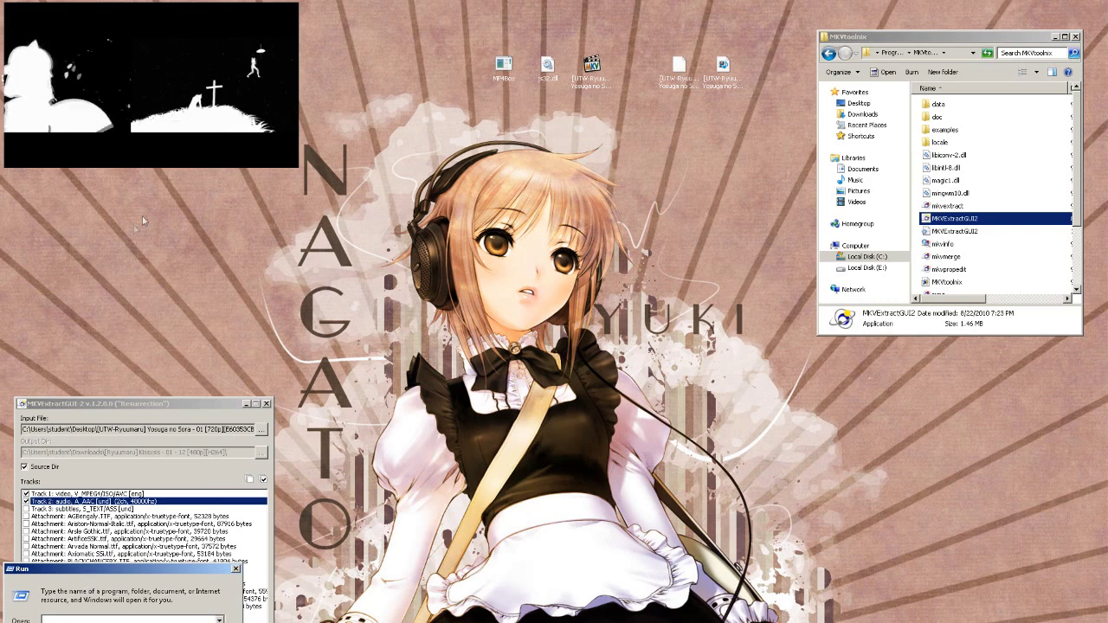
pyautogui.moveTo(86, 569); pyautogui.dragTo(125, 231)
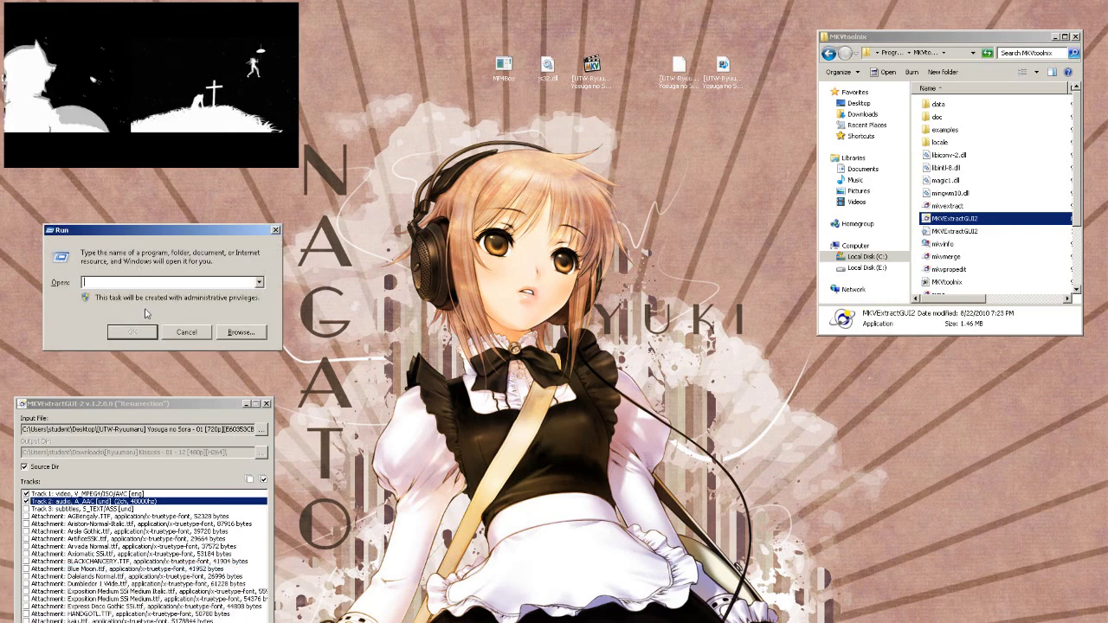
pyautogui.press('Return')
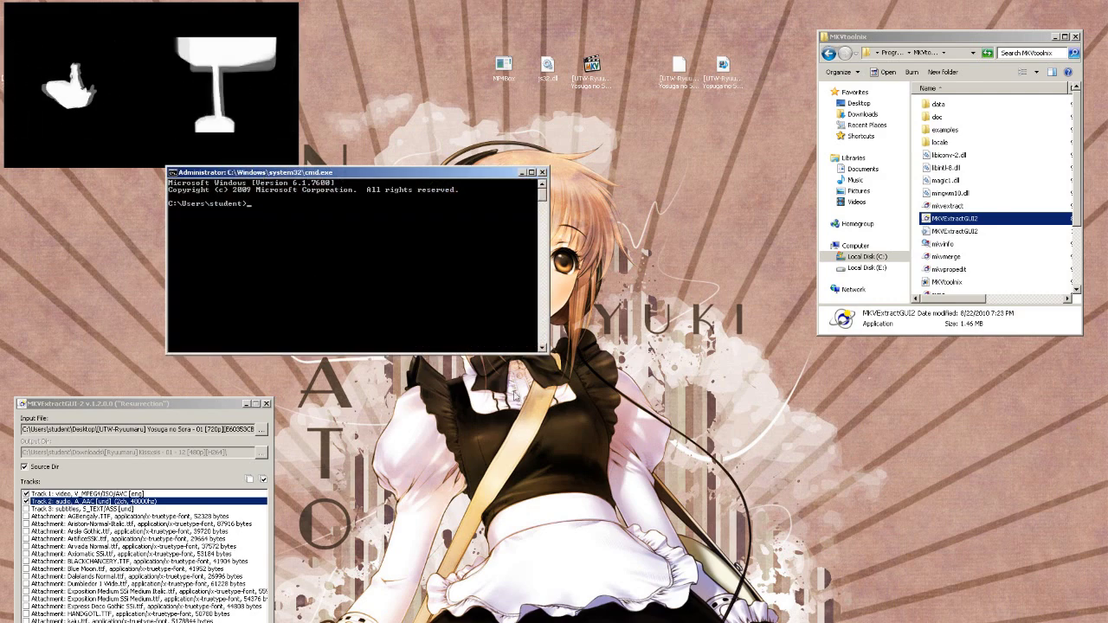
pyautogui.moveTo(261, 174); pyautogui.dragTo(514, 379)
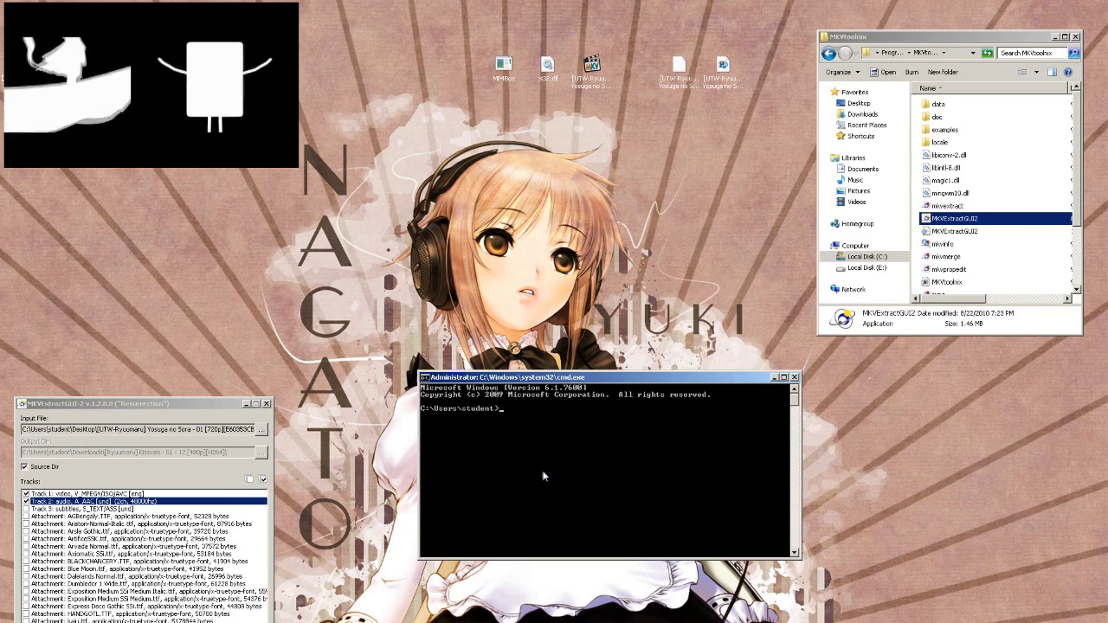
# Step: Change the command prompt's working directory to Desktop
pyautogui.write('cd d')
pyautogui.press('Tab')
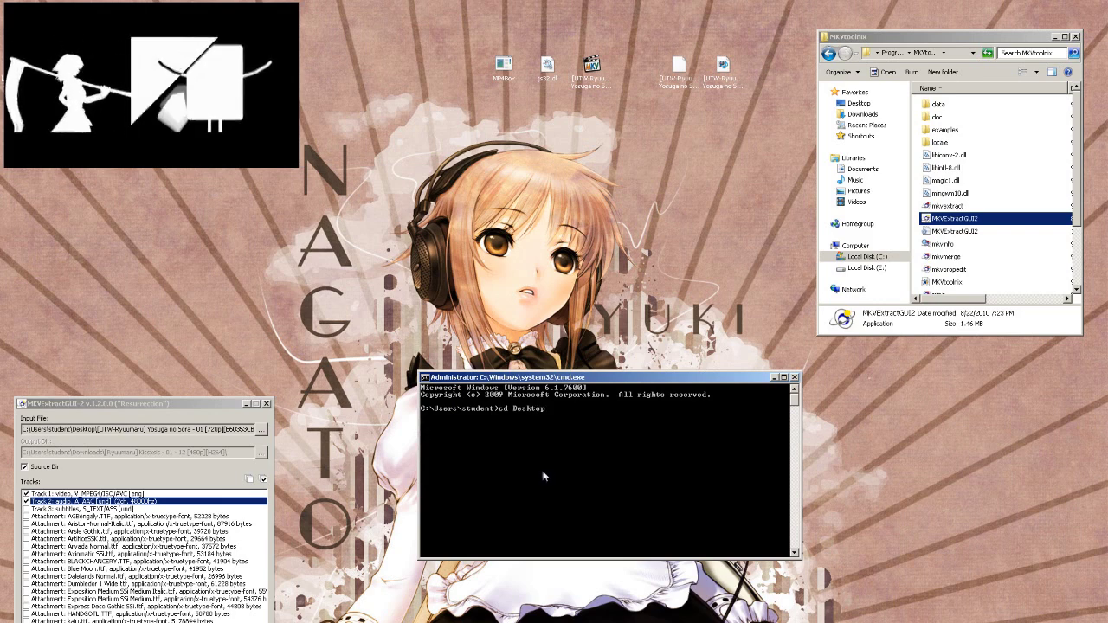
pyautogui.press('Return')
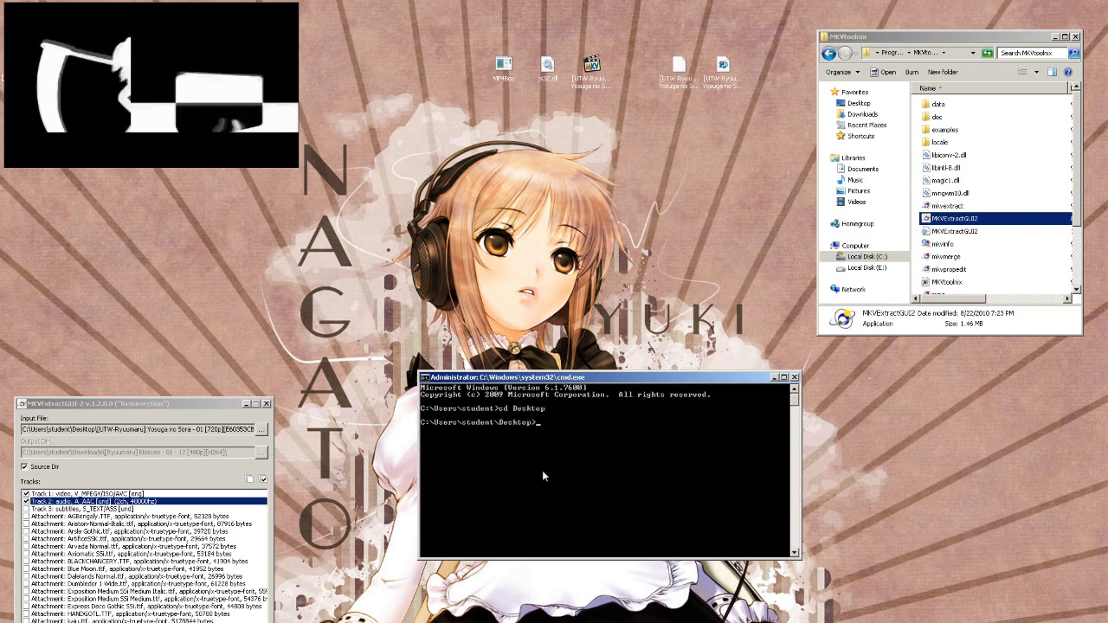
# Step: Begin an MP4Box.exe command with -add and the quoted name of the extracted _track1.h264 video file
pyautogui.write('m')
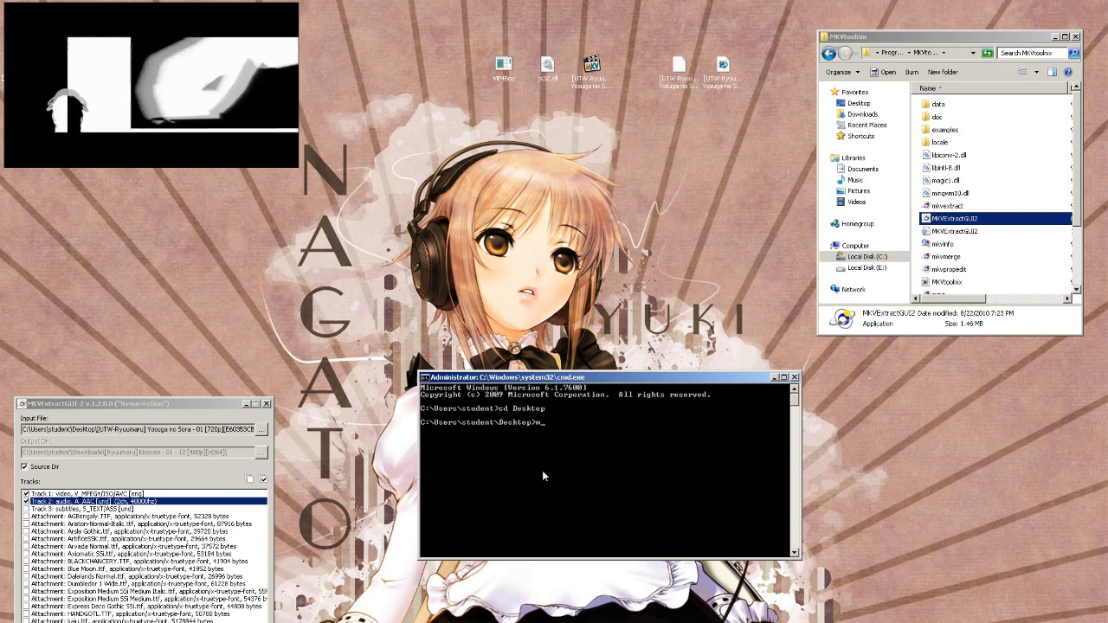
pyautogui.press('Tab')
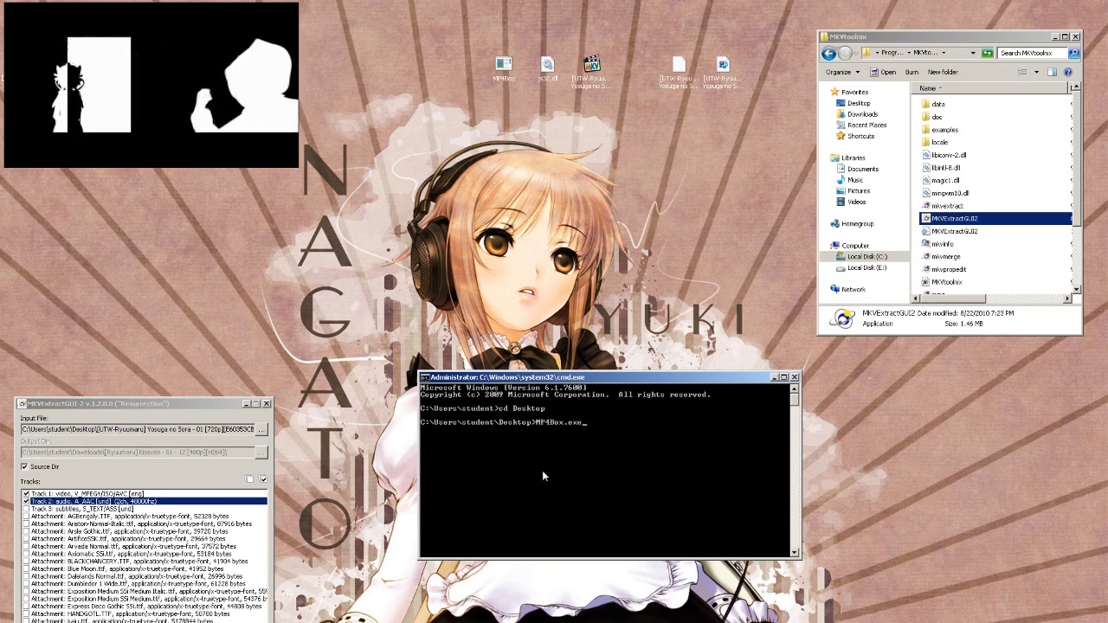
pyautogui.write('-add')
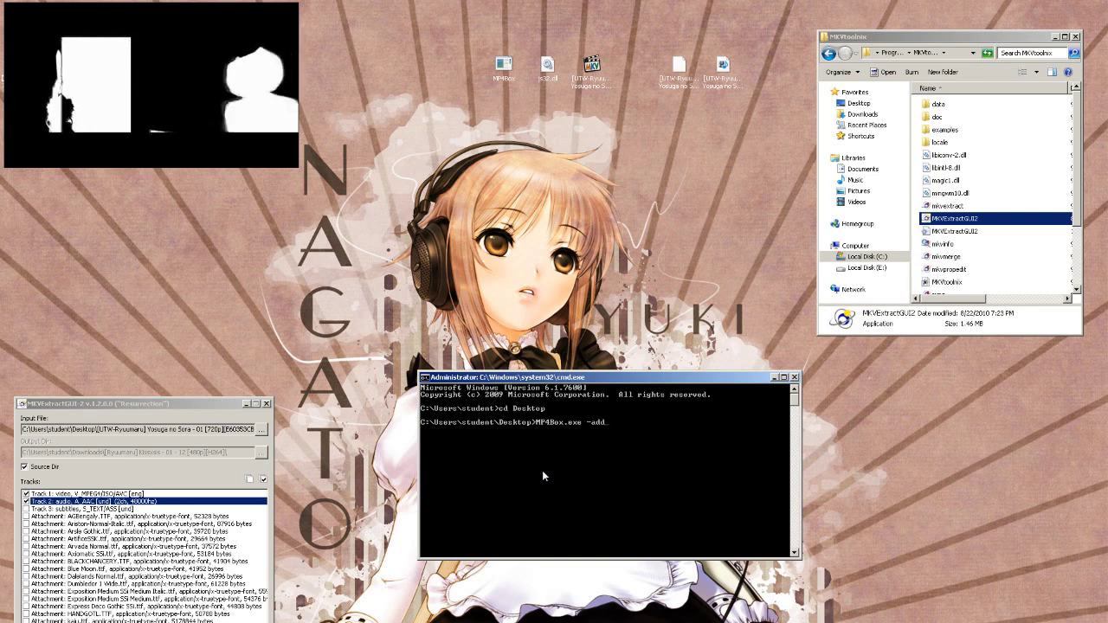
pyautogui.write(' "[')
pyautogui.press('Tab')
pyautogui.press('Tab')
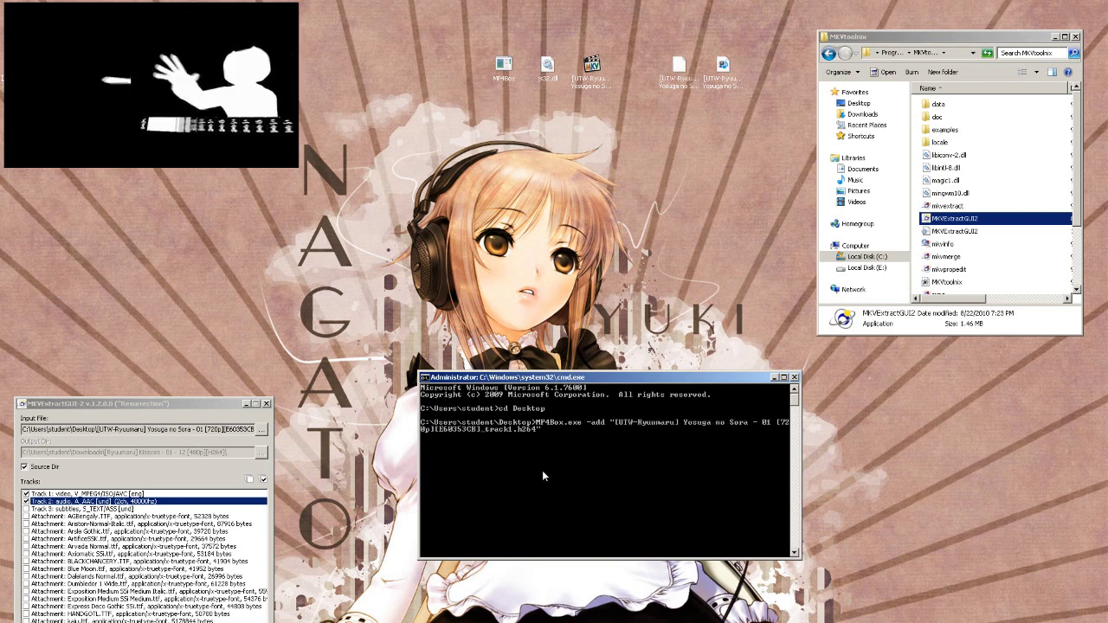
# Step: Complete the MP4Box command with -add for the _track2.aac file, -fps 23.976 and output out.mp4, and run it
pyautogui.write('-aa')
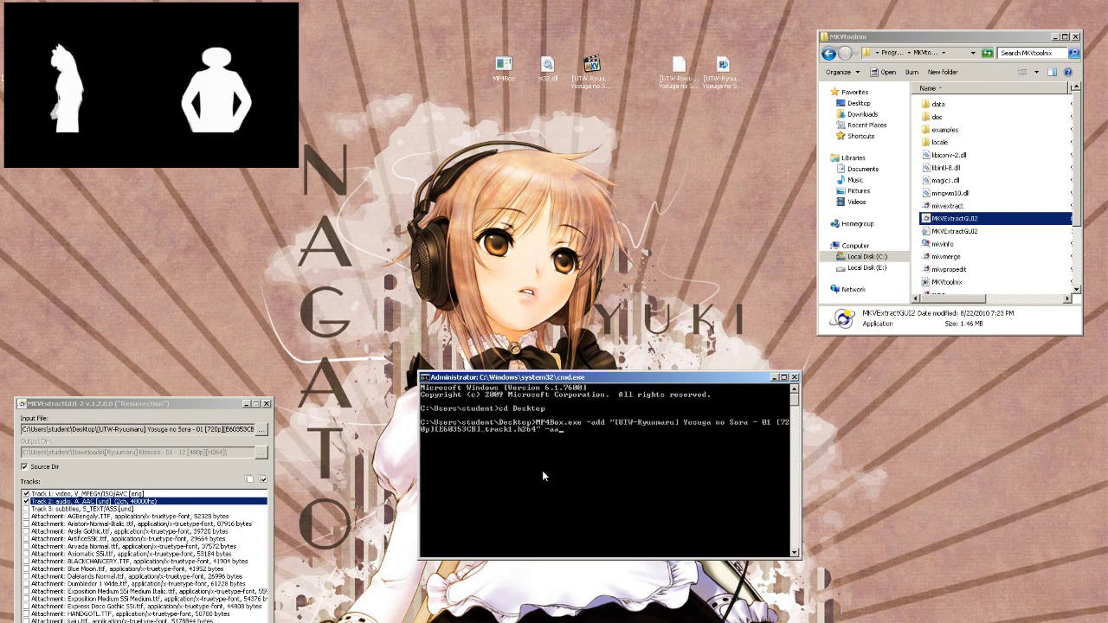
pyautogui.write('d [')
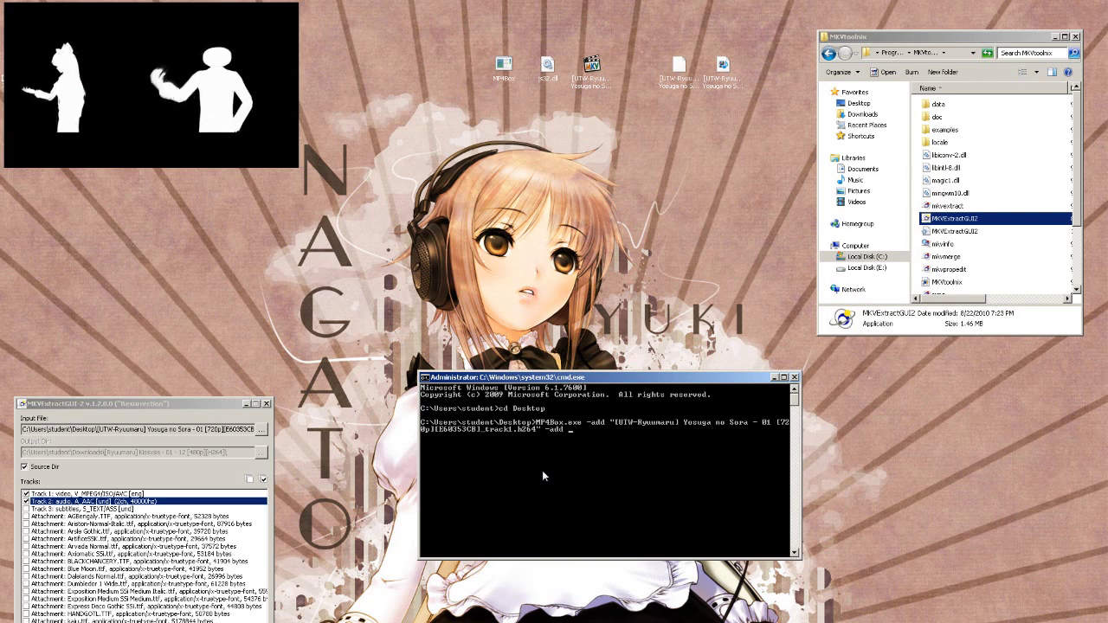
pyautogui.press('Tab')
pyautogui.press('Tab')
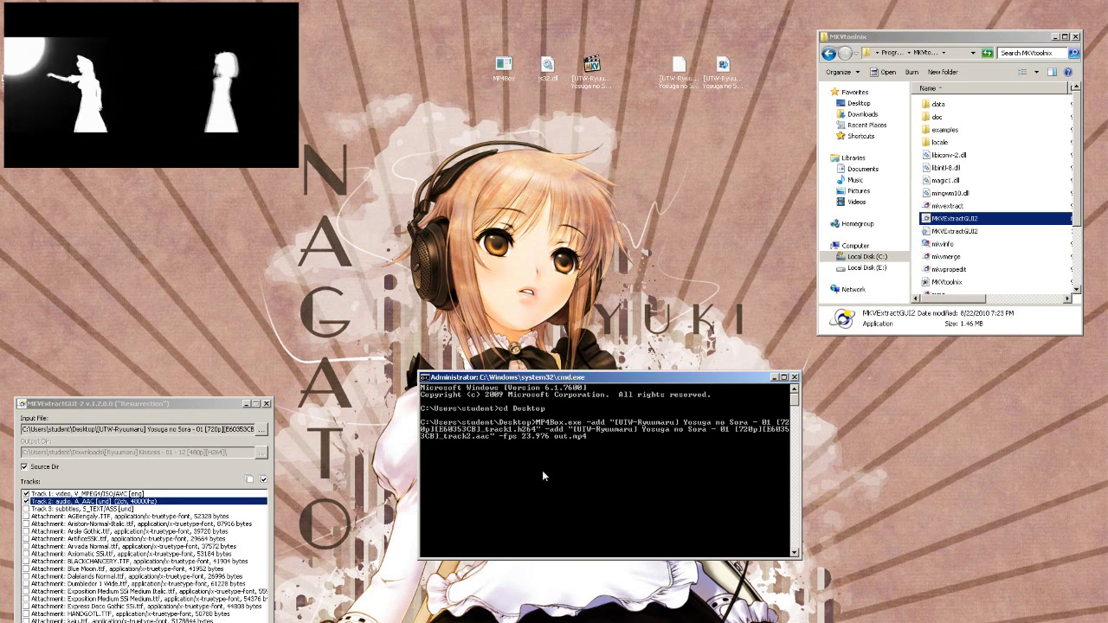
pyautogui.press('Return')
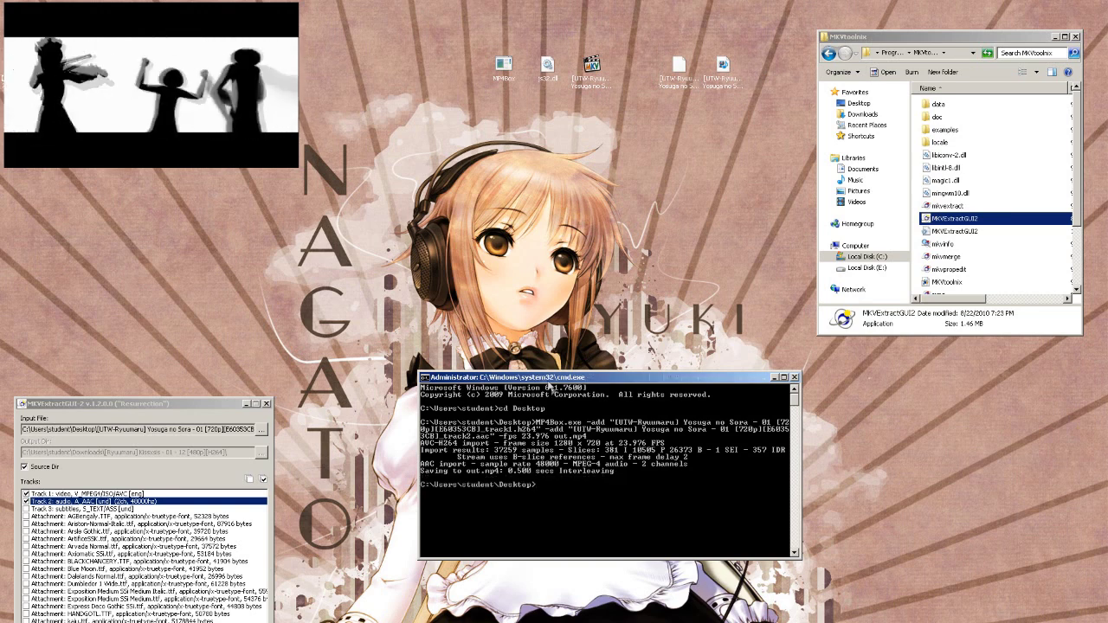
# Step: Move the command prompt and video player windows aside and place the out file below the extracted track files on the desktop
pyautogui.moveTo(543, 379); pyautogui.dragTo(841, 502)
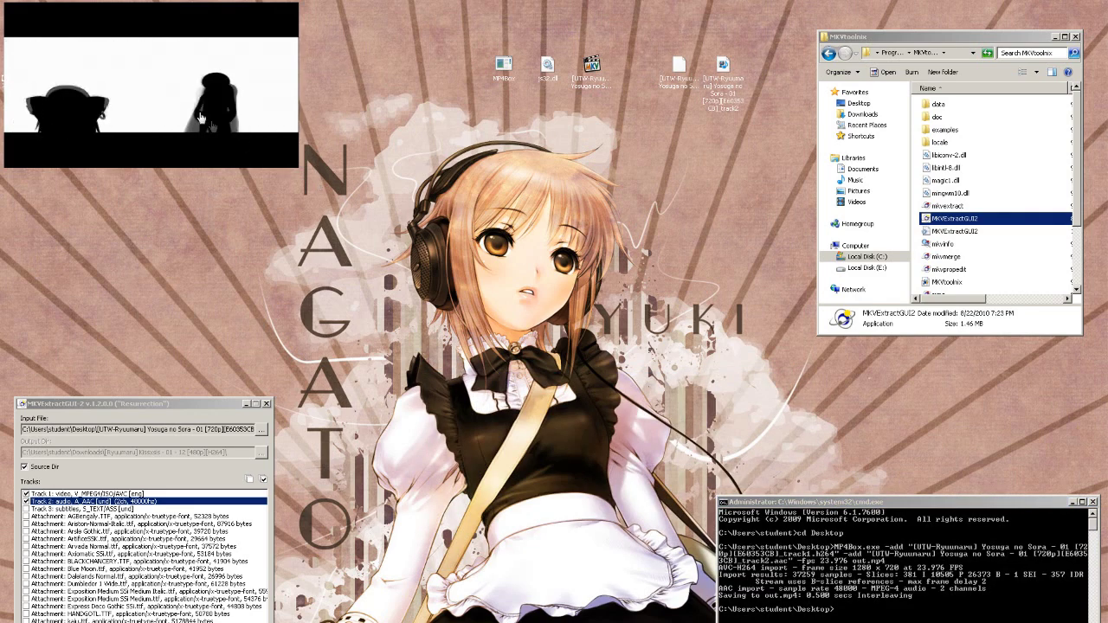
pyautogui.moveTo(57, 100); pyautogui.dragTo(114, 107)
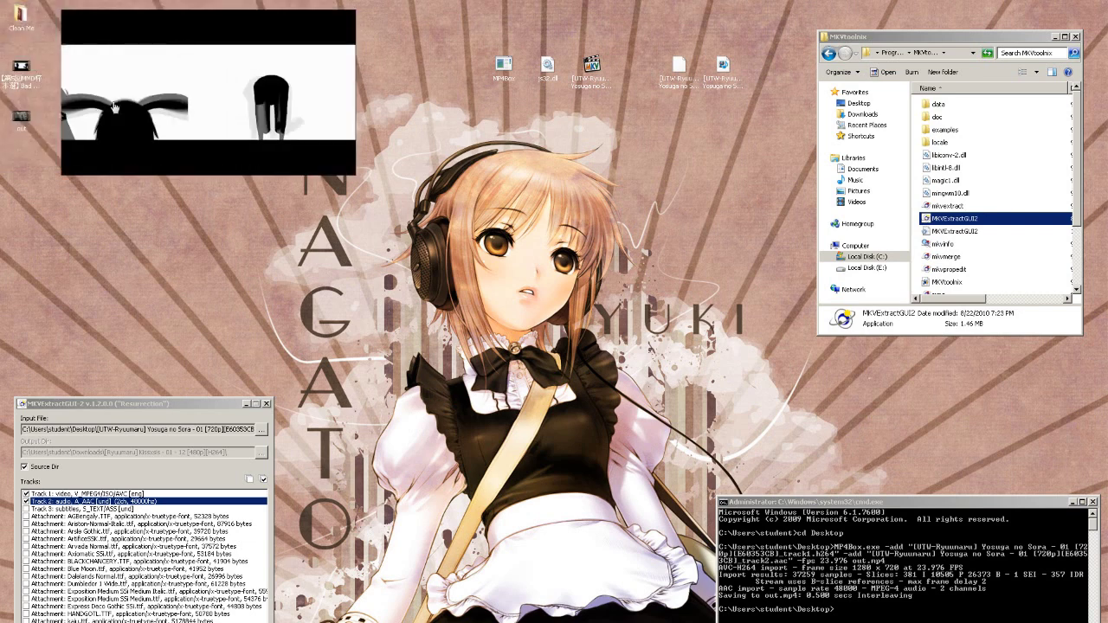
pyautogui.moveTo(22, 117); pyautogui.dragTo(723, 169)
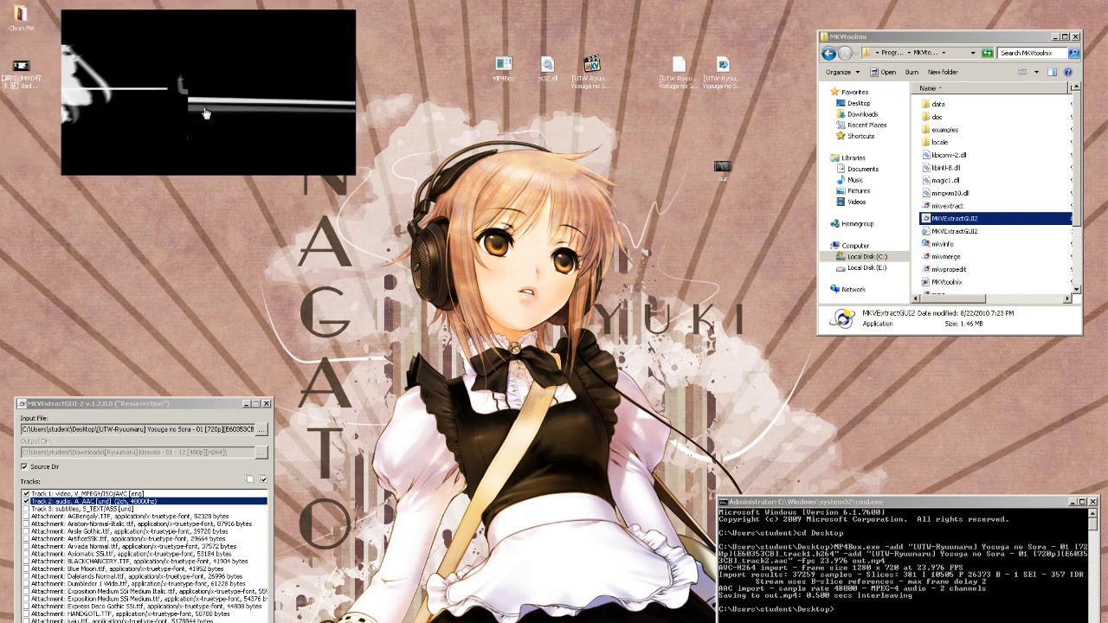
pyautogui.moveTo(205, 113); pyautogui.dragTo(149, 106)
# Step: Play the out file from the desktop with MPC-HC to check it, and exit the player
pyautogui.click(723, 166)
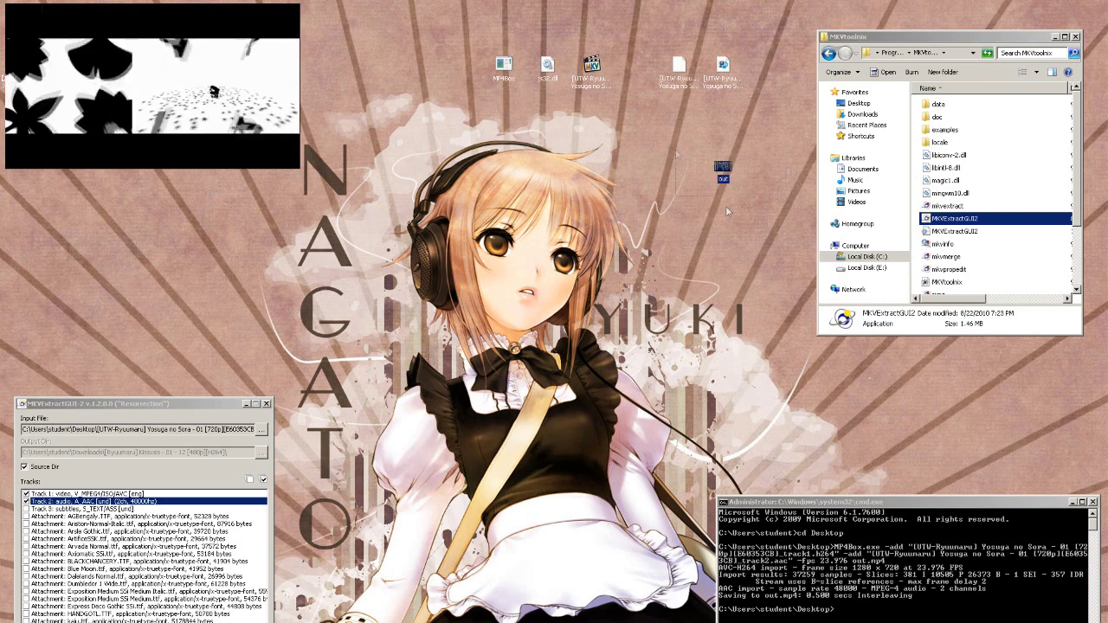
pyautogui.rightClick(730, 172)
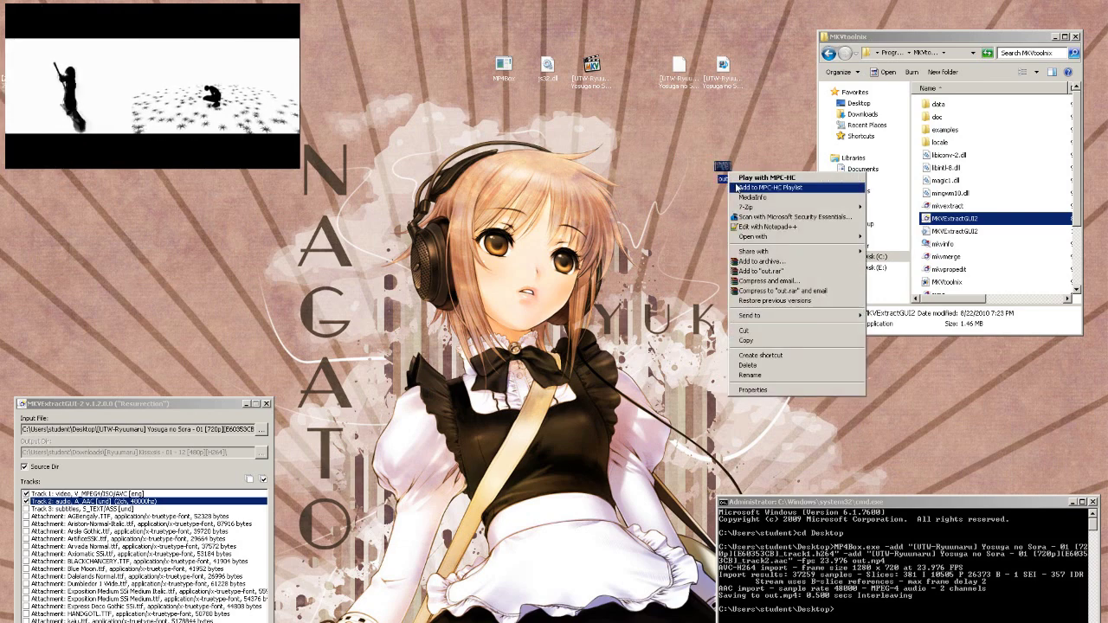
pyautogui.click(737, 178)
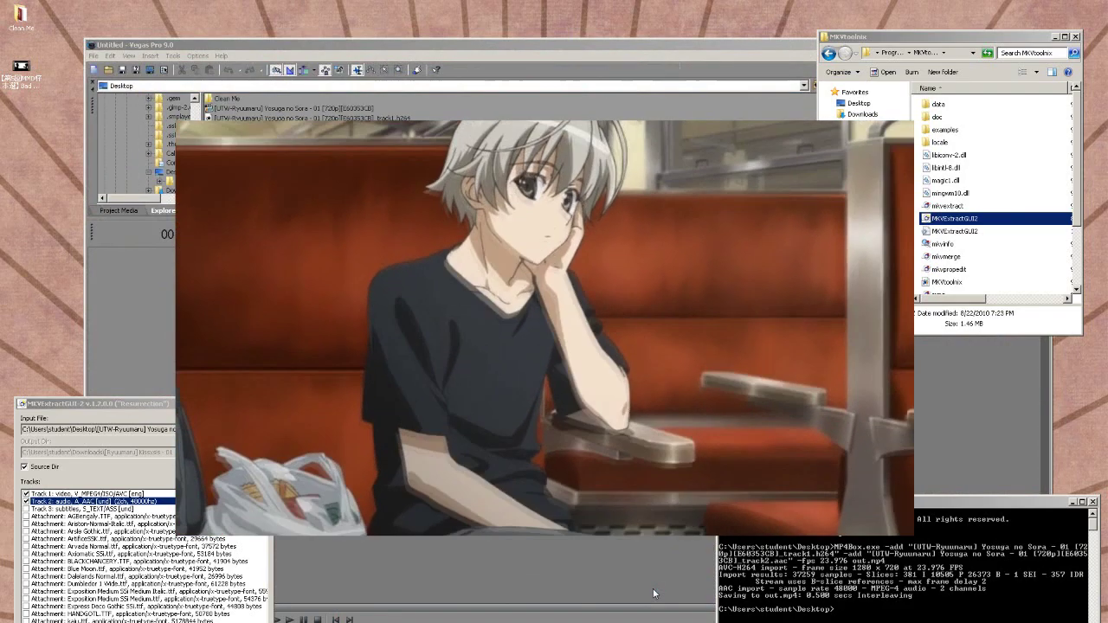
pyautogui.rightClick(512, 460)
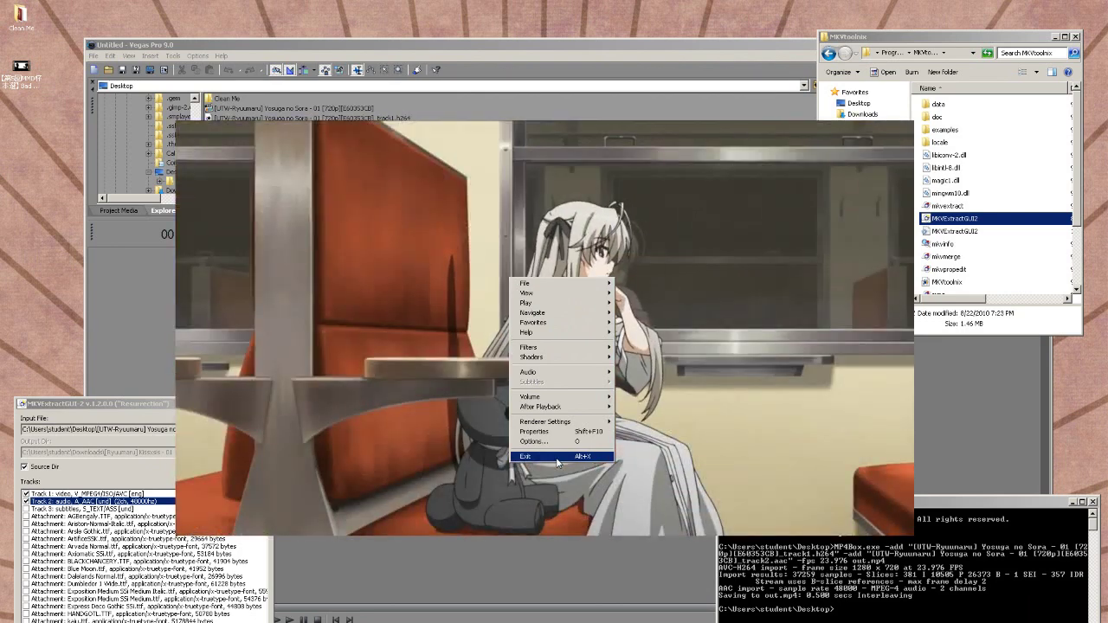
pyautogui.click(557, 457)
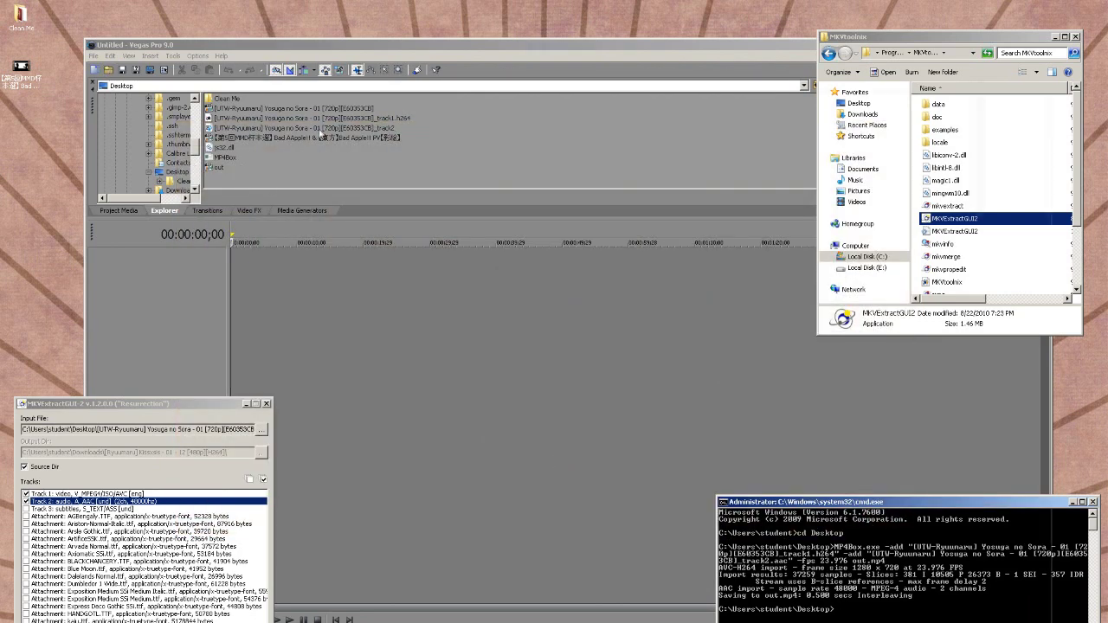
# Step: Switch to Vegas Pro, add the out file to the start of the timeline and hide the video track's automation controls
pyautogui.click(461, 52)
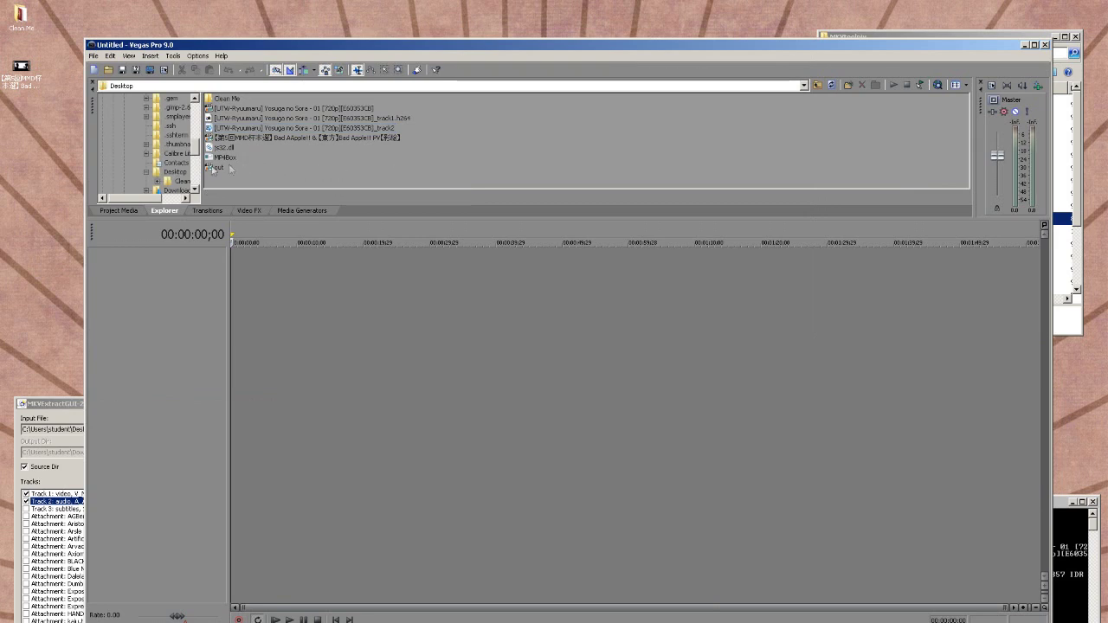
pyautogui.click(213, 170)
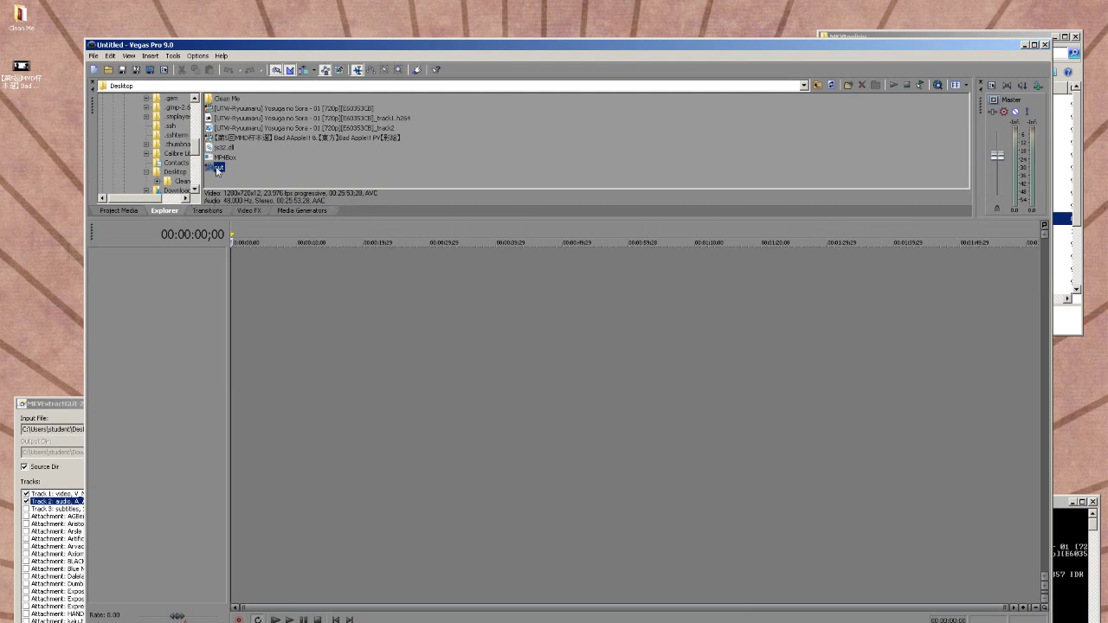
pyautogui.moveTo(217, 171); pyautogui.dragTo(263, 333)
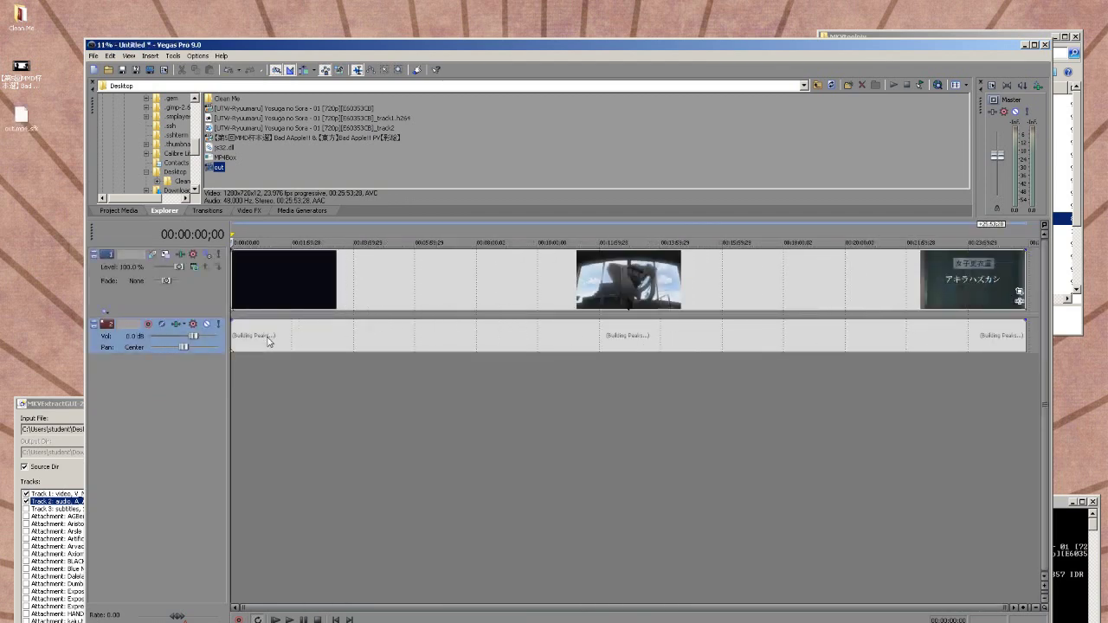
pyautogui.click(208, 255)
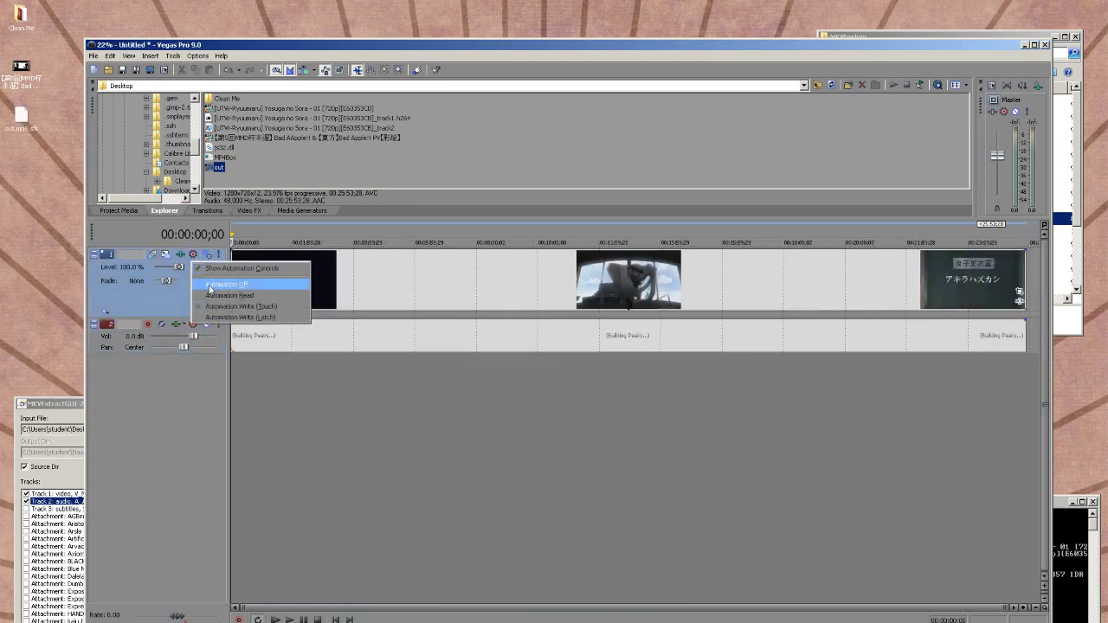
pyautogui.click(211, 271)
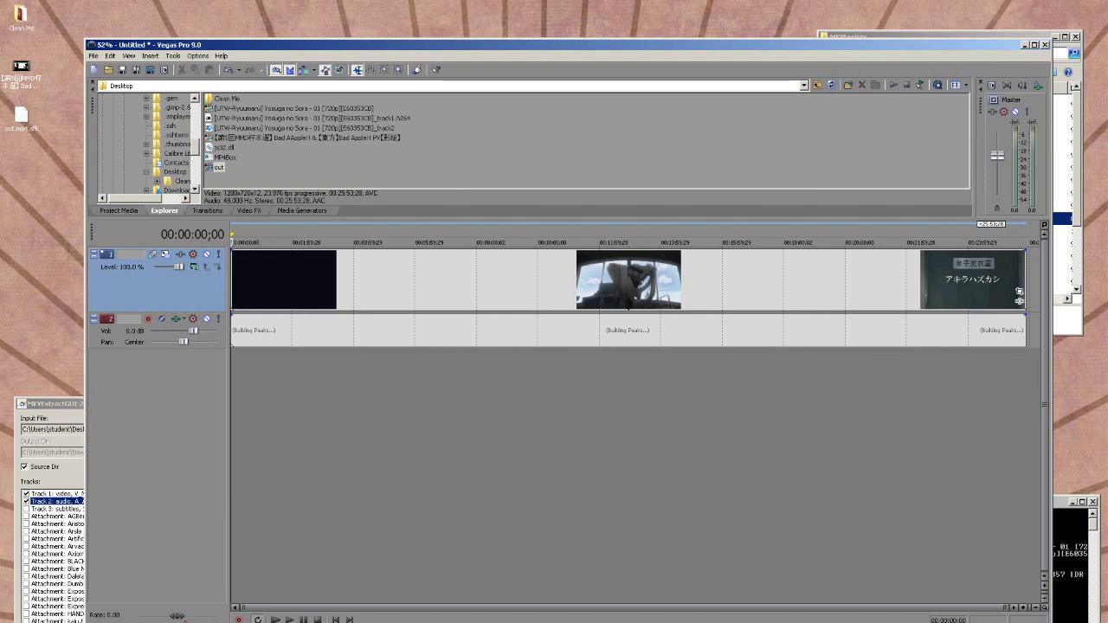
# Step: Start timeline playback and float the Video Preview as a separate window clear of the main Vegas window
pyautogui.moveTo(758, 146); pyautogui.dragTo(789, 116)
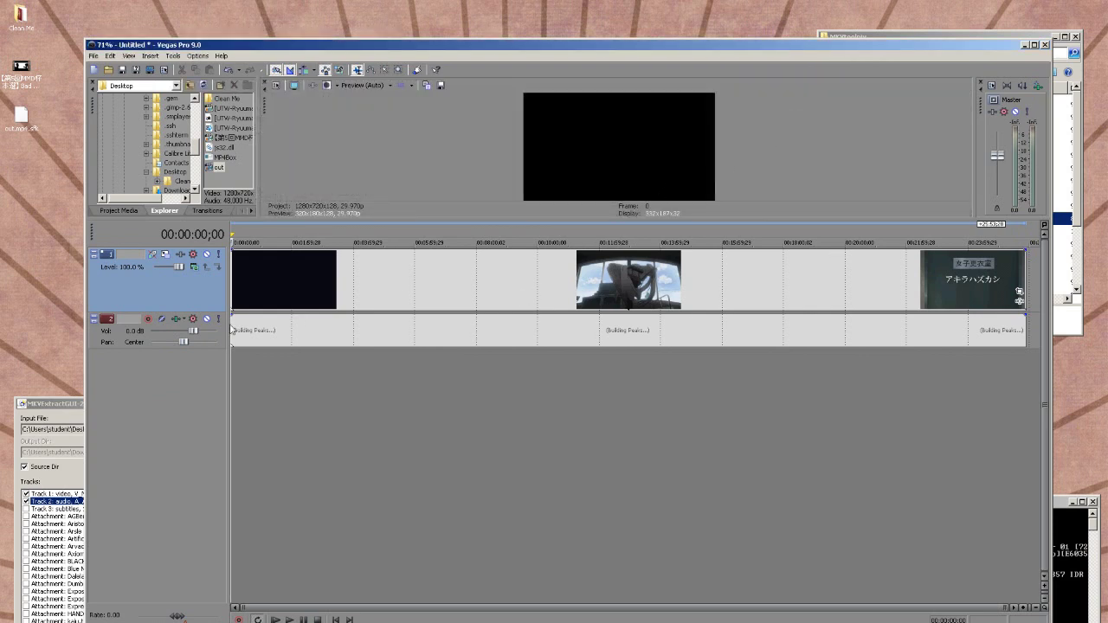
pyautogui.press('space')
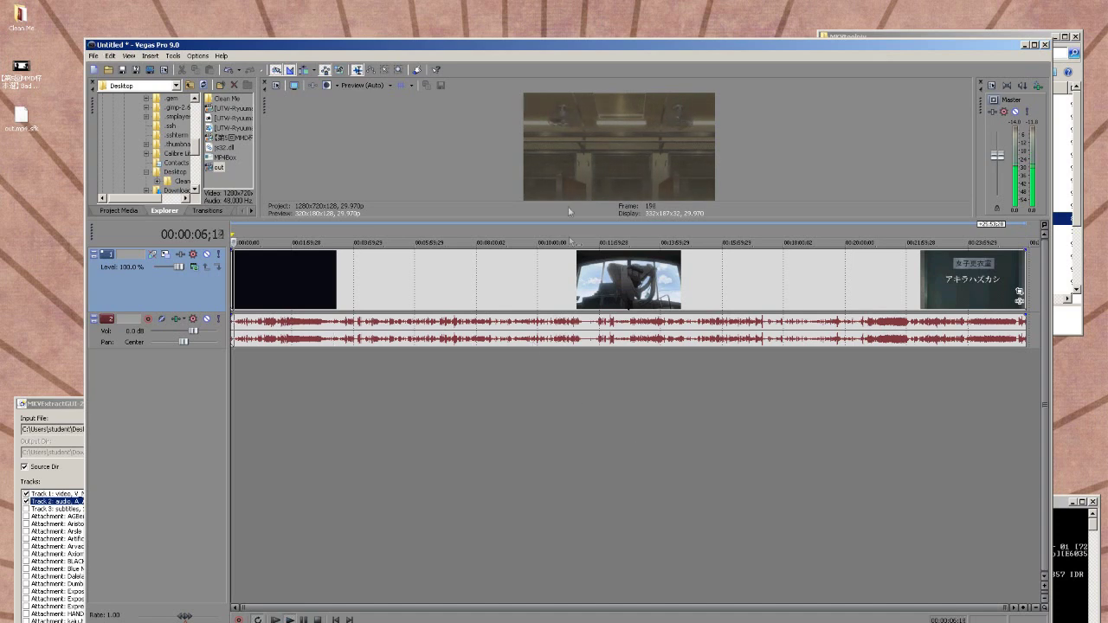
pyautogui.moveTo(264, 104); pyautogui.dragTo(182, 23)
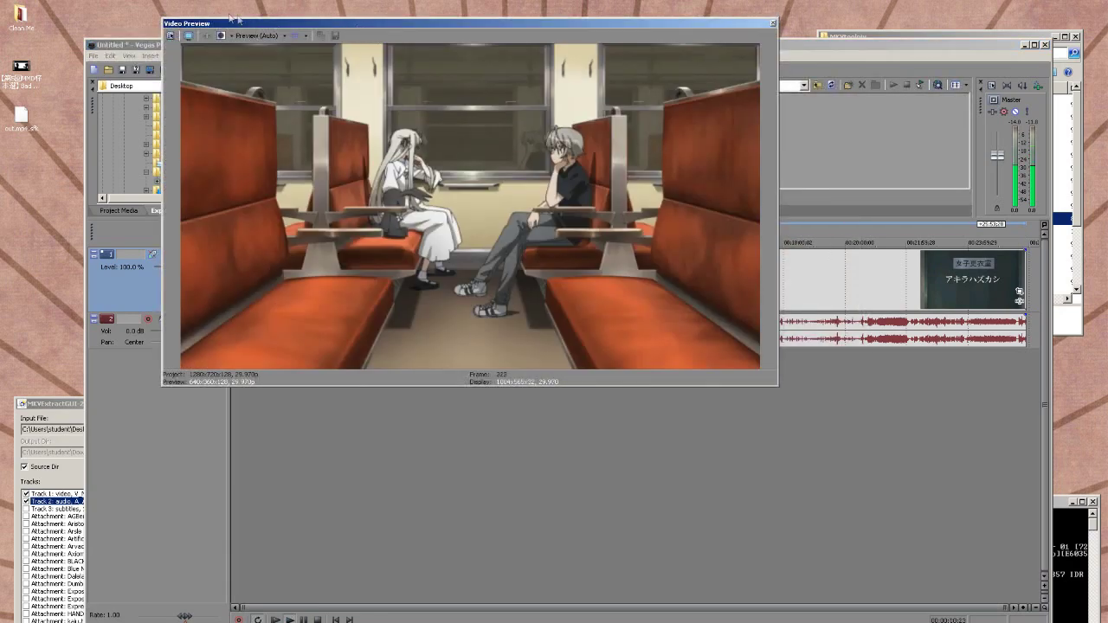
pyautogui.moveTo(209, 12); pyautogui.dragTo(52, 0)
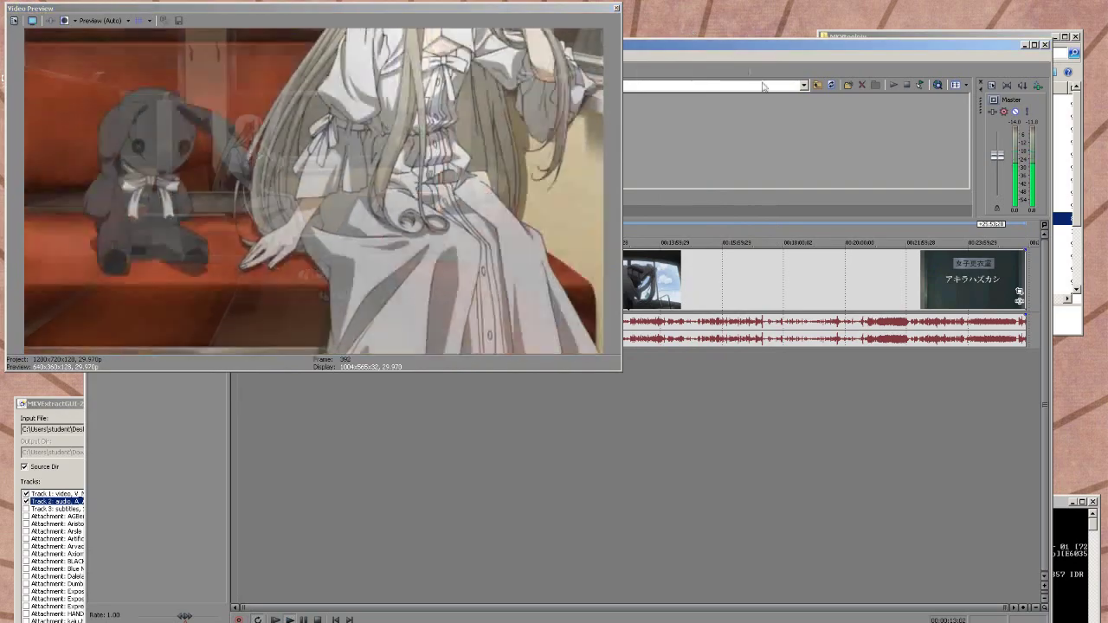
pyautogui.moveTo(723, 46); pyautogui.dragTo(771, 90)
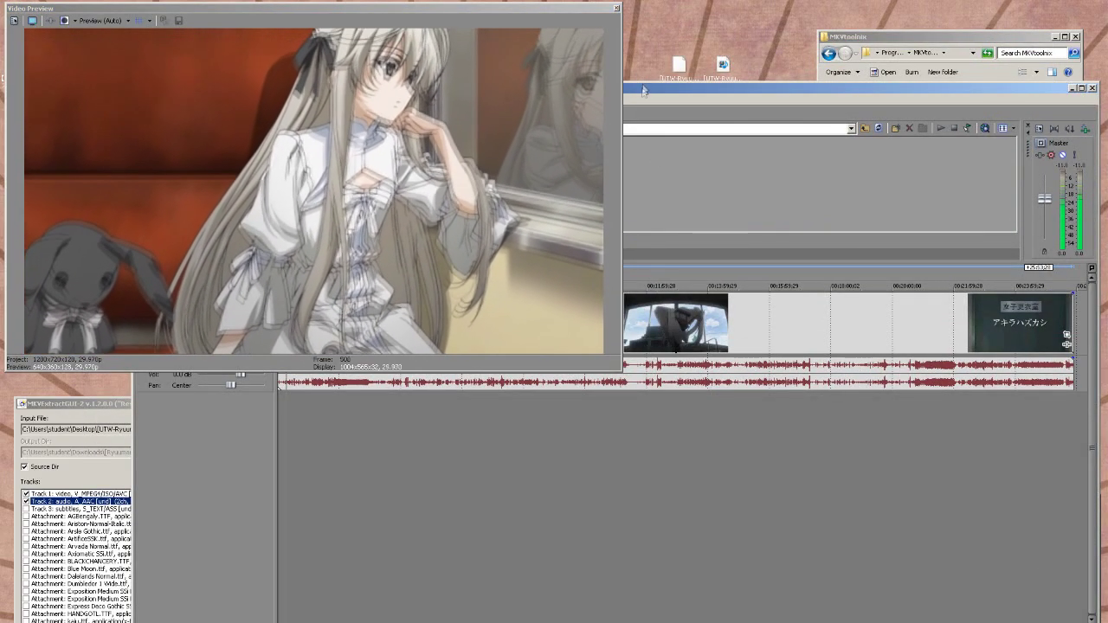
# Step: Check the clip's playback from around its middle, and move the playhead to about 00:17:42;20 with playback stopped
pyautogui.click(649, 314)
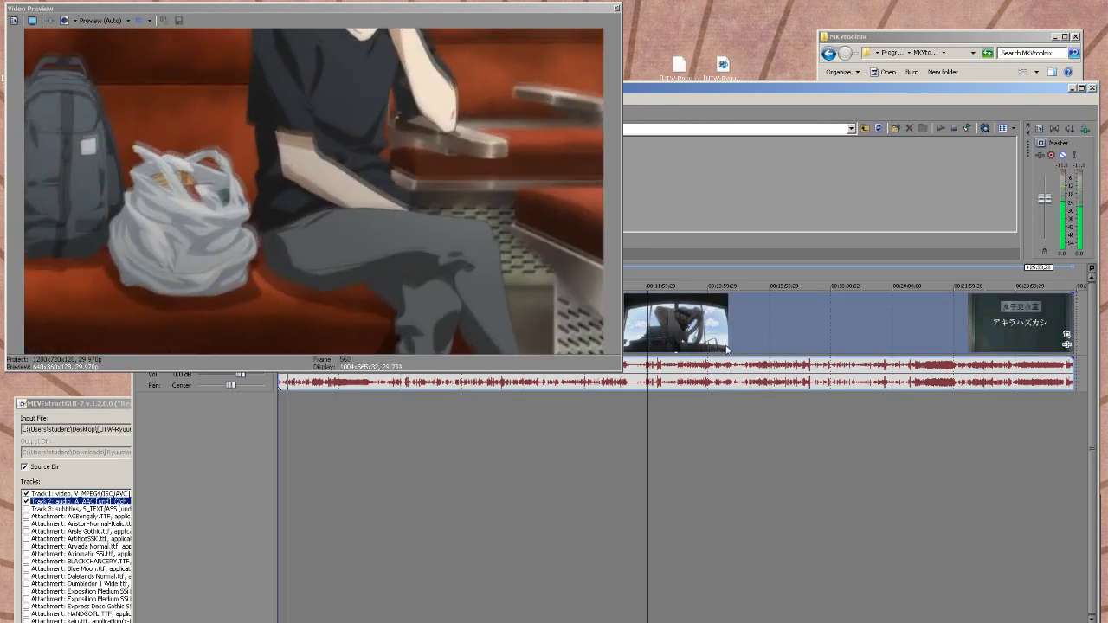
pyautogui.press('space')
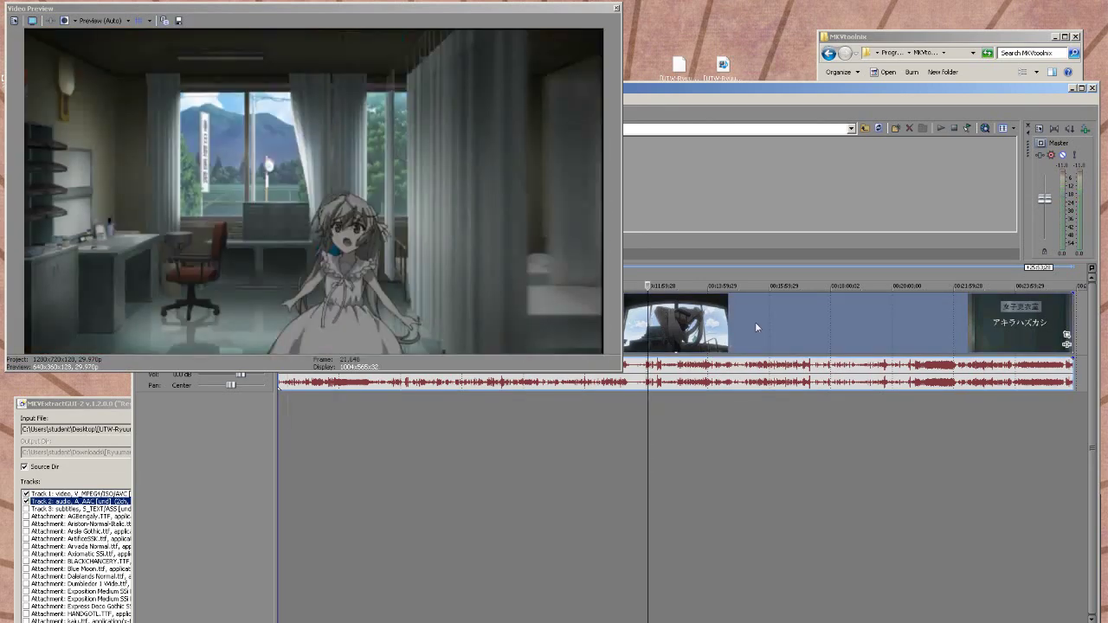
pyautogui.press('space')
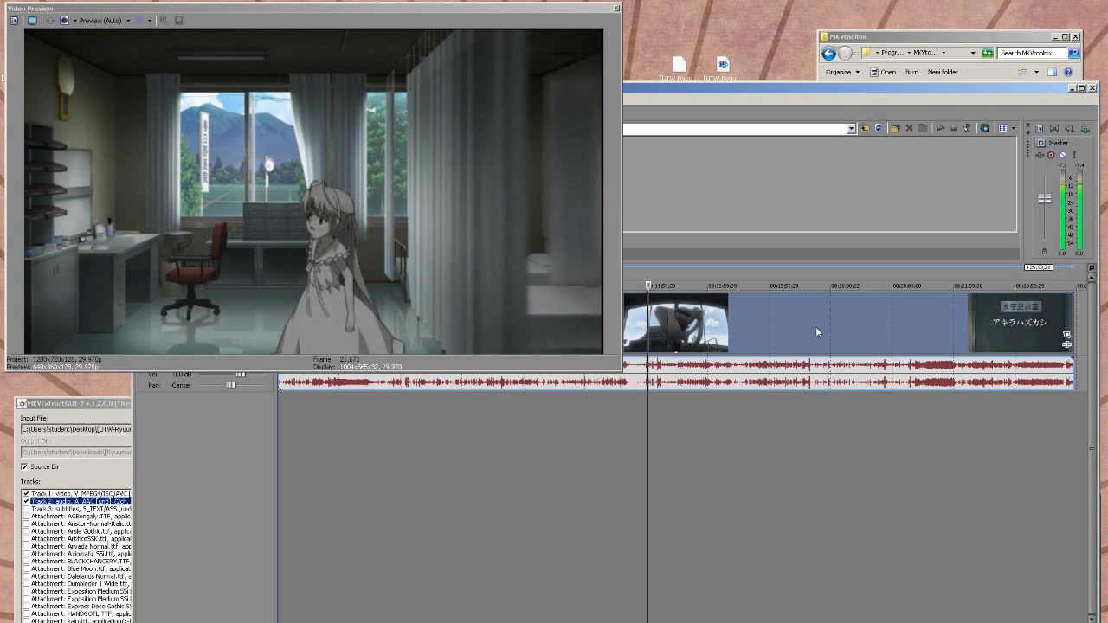
pyautogui.click(822, 321)
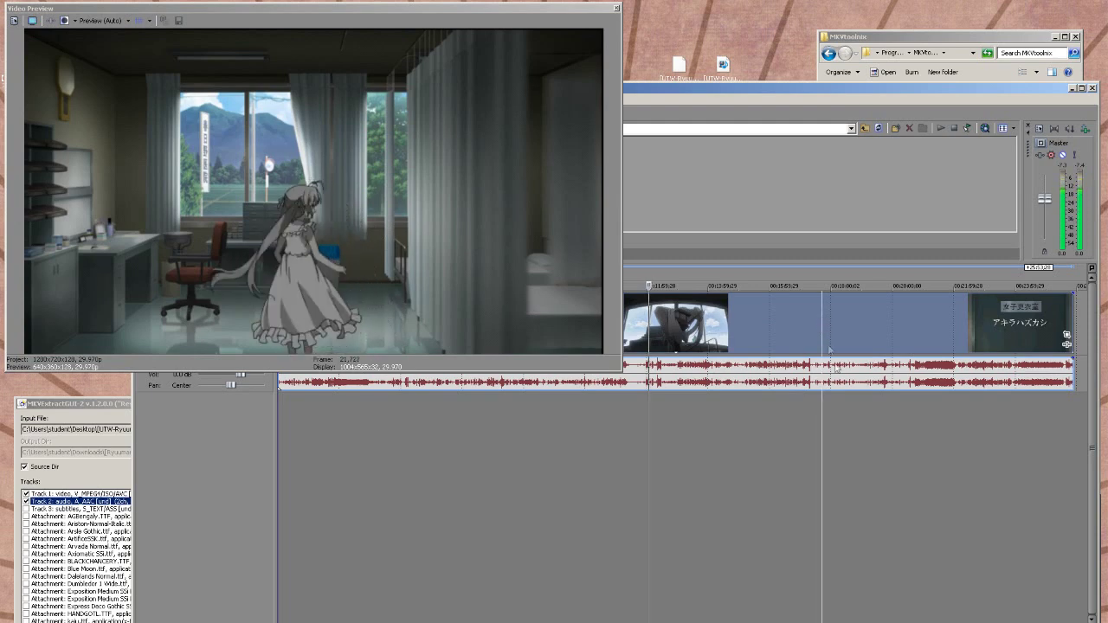
pyautogui.press('space')
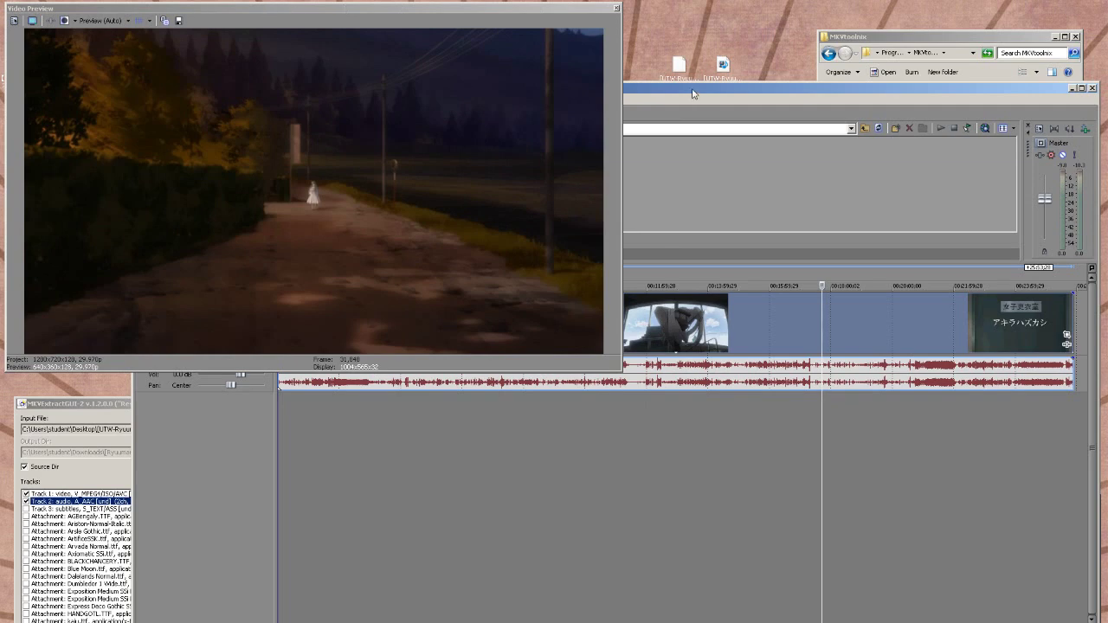
# Step: Close the floating Video Preview and exit Vegas Pro without saving the project
pyautogui.click(288, 6)
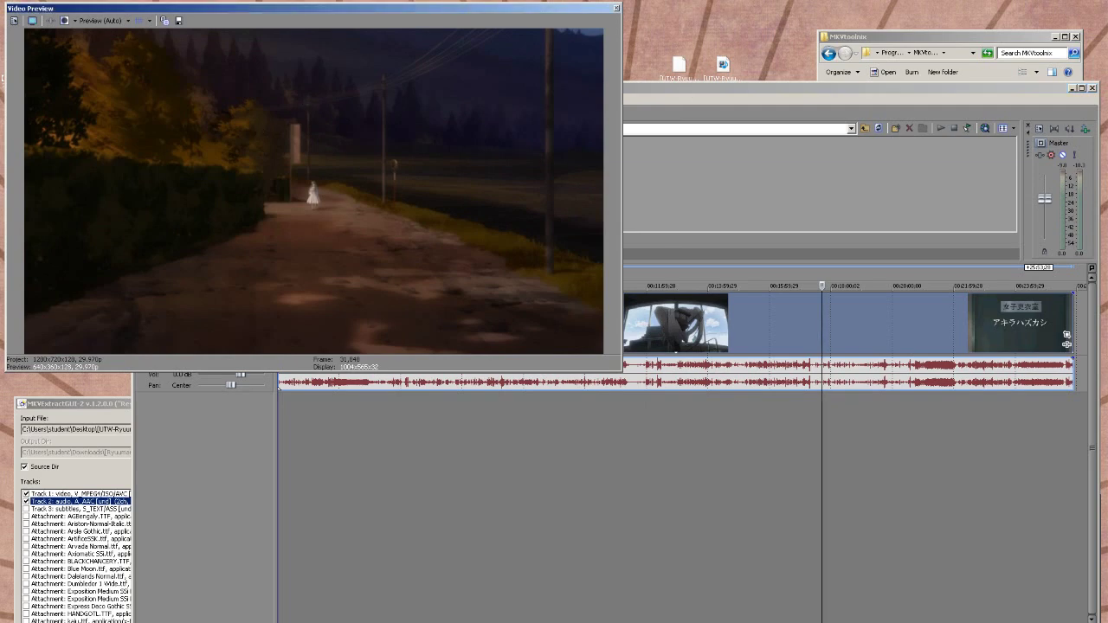
pyautogui.click(616, 8)
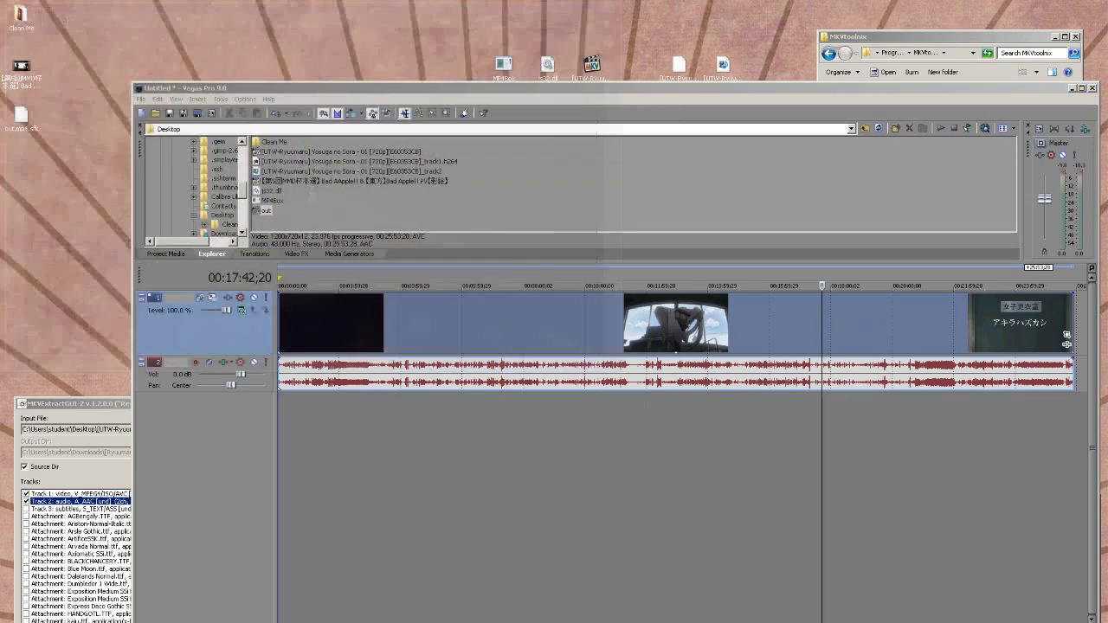
pyautogui.click(141, 101)
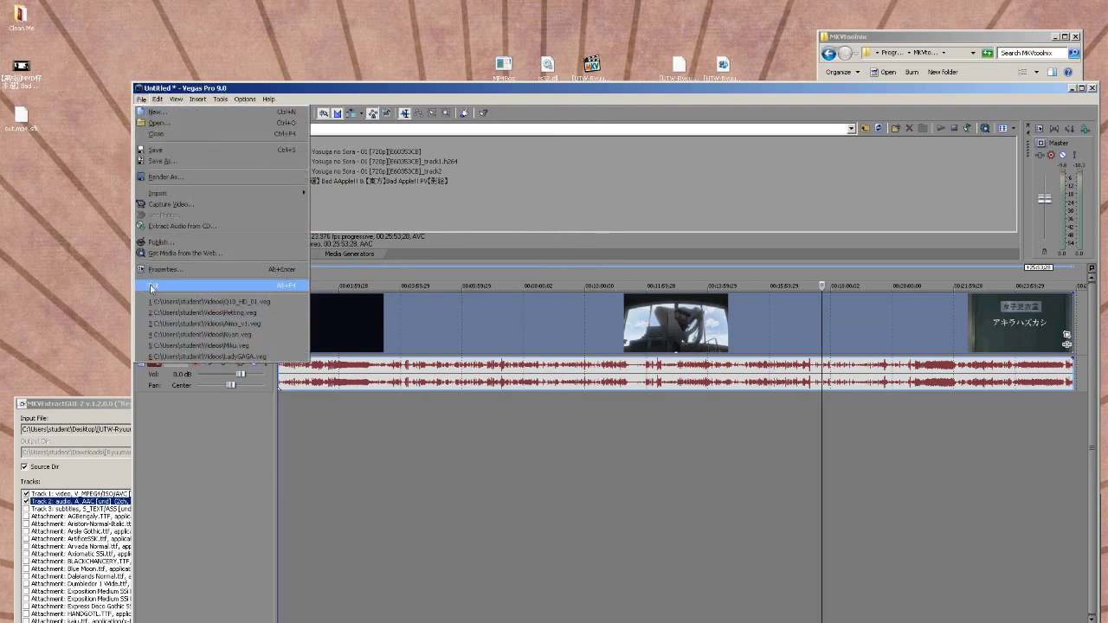
pyautogui.click(229, 285)
pyautogui.click(618, 326)
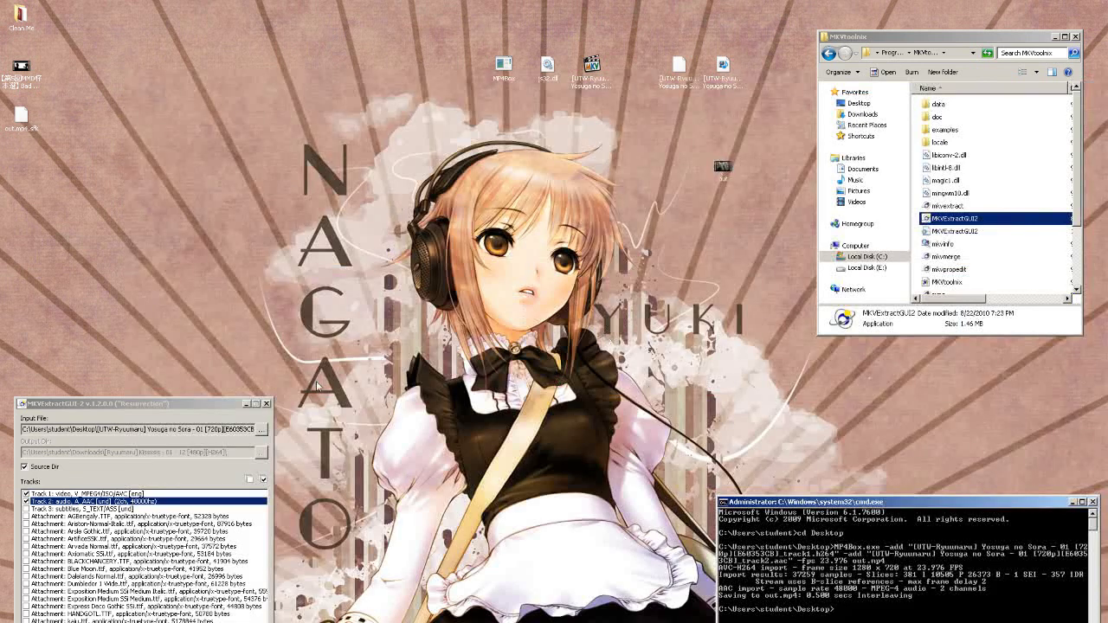
# Step: Close the MKVExtractGUI-2, command prompt and MKVtoolnix folder windows
pyautogui.click(267, 404)
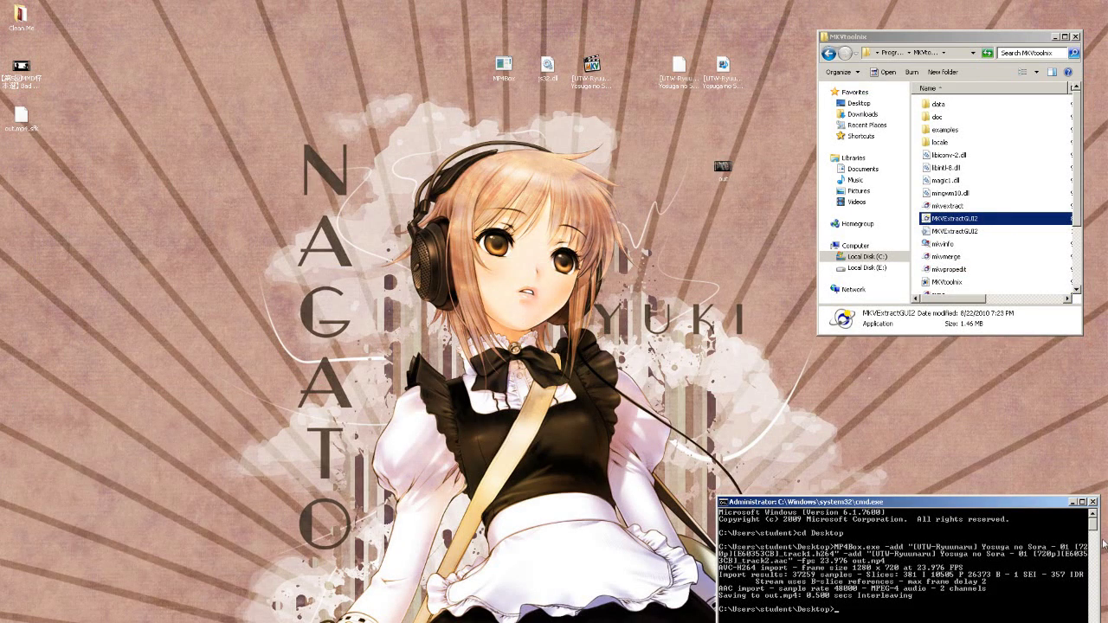
pyautogui.click(1092, 501)
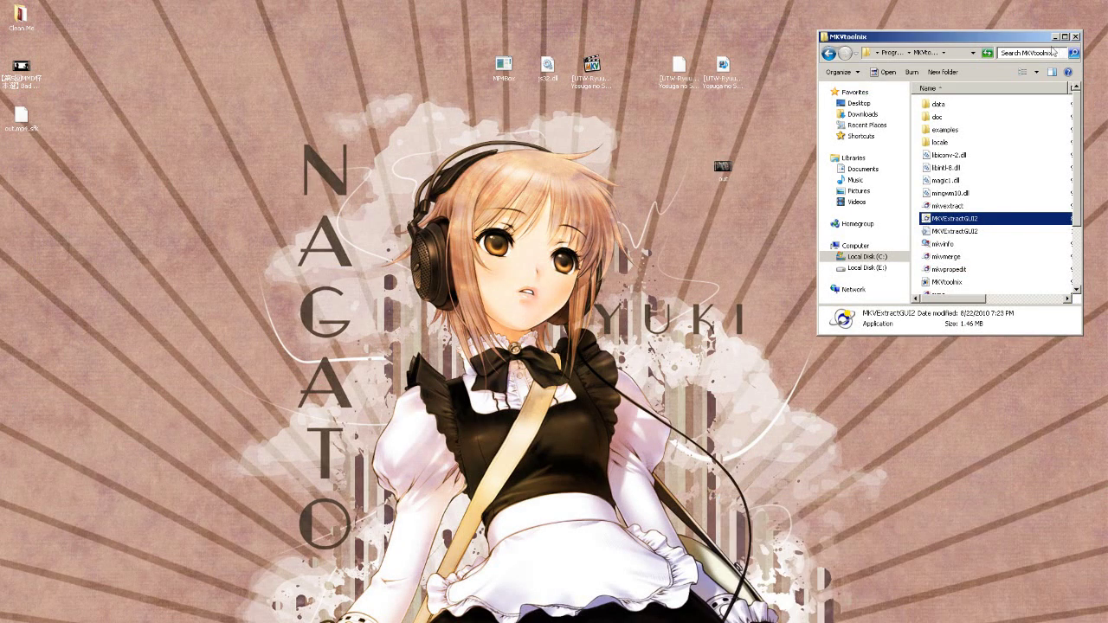
pyautogui.click(1076, 38)
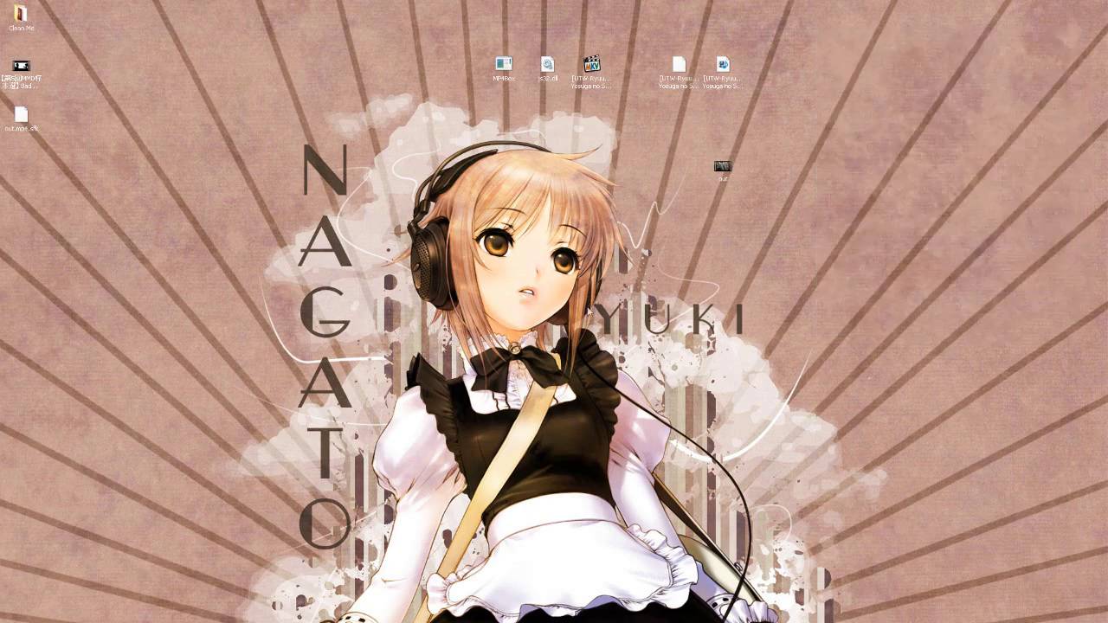